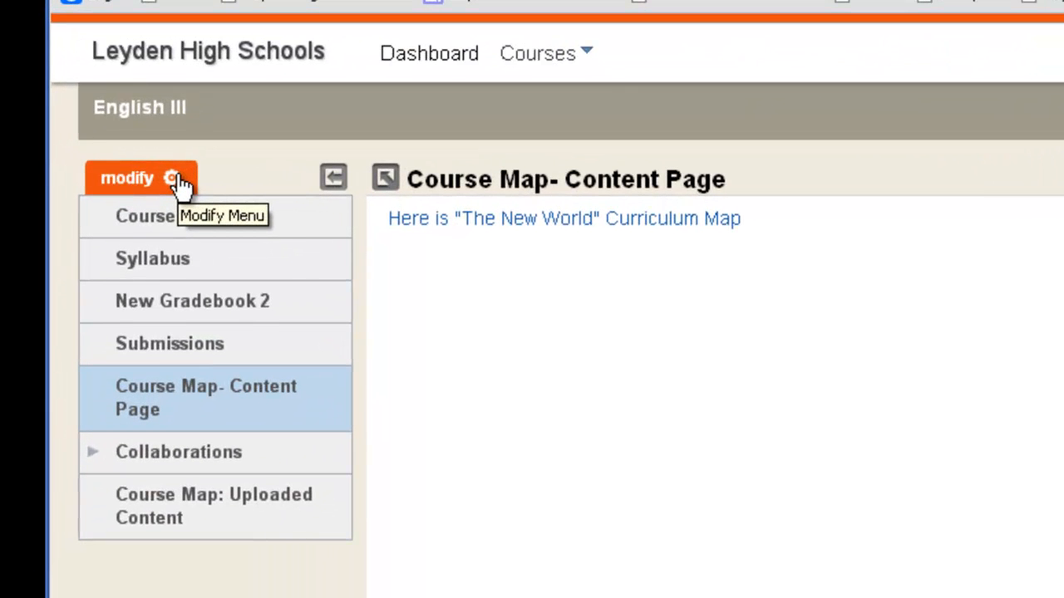
# Open the English III course menu editor and look through its settings, item arrangement and restorable items.
pyautogui.click(174, 180)
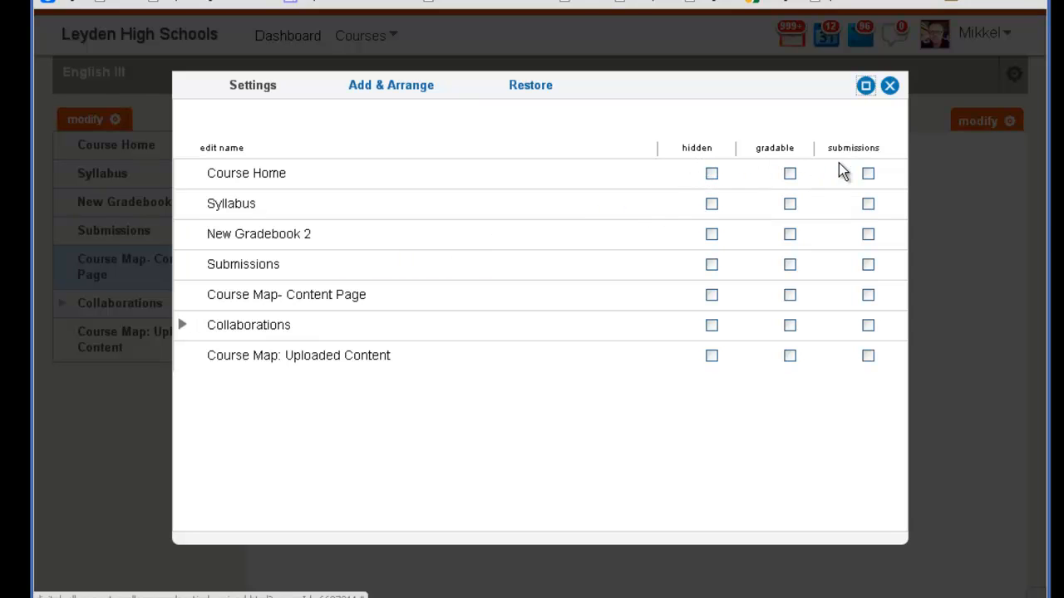
pyautogui.click(388, 88)
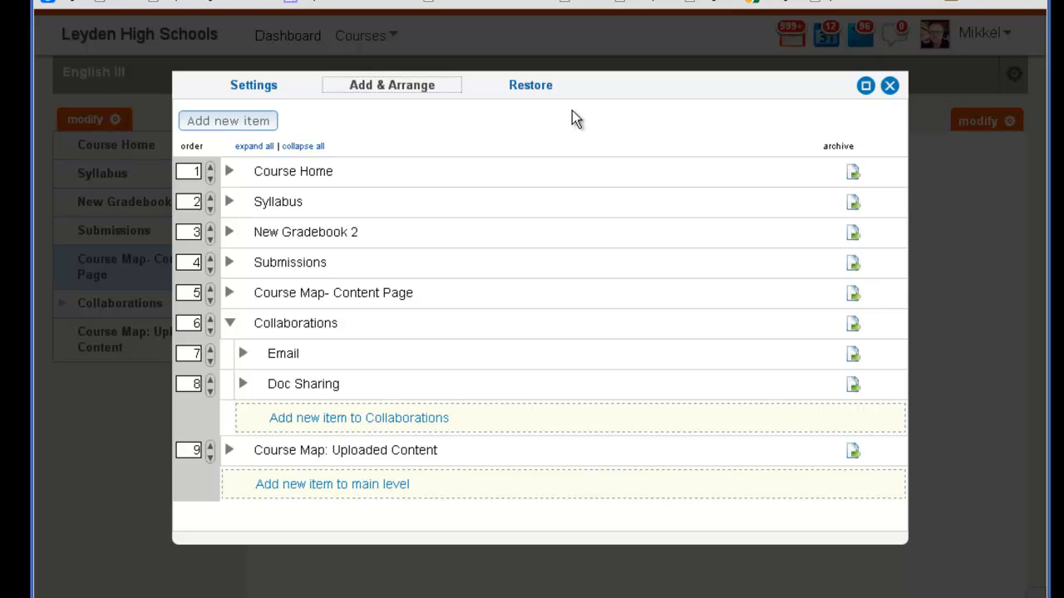
pyautogui.click(530, 87)
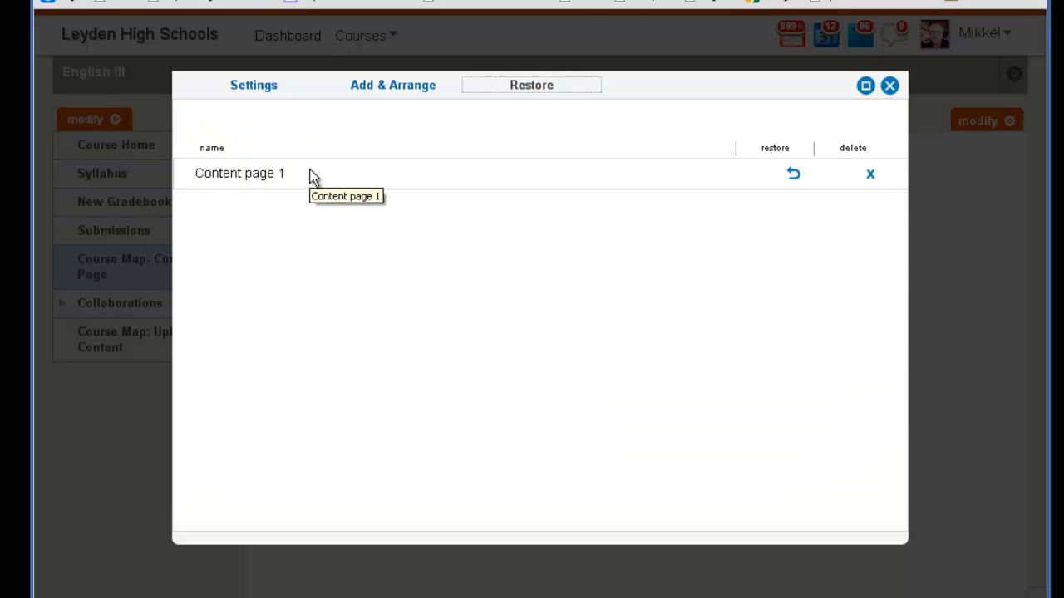
pyautogui.click(246, 84)
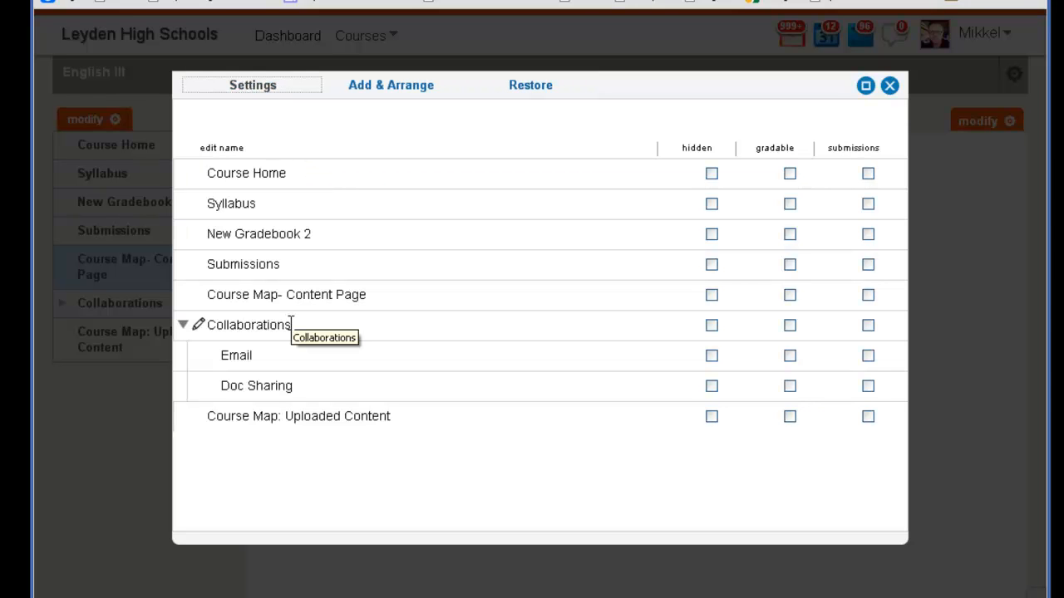
# Add a Content Page item named "Content Page 1" under Course Map: Uploaded Content in the menu arrangement.
pyautogui.click(394, 98)
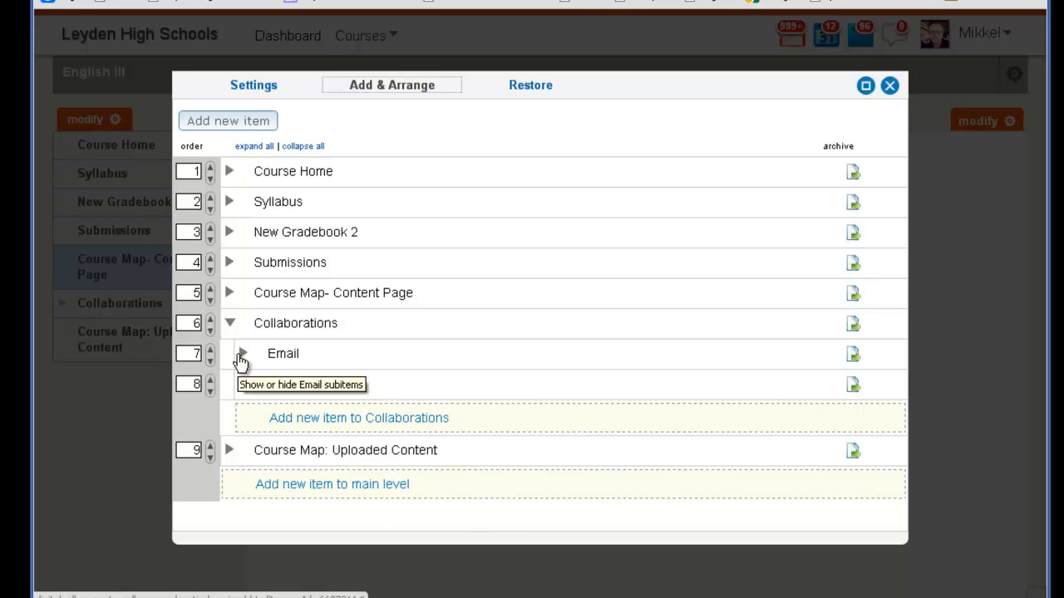
pyautogui.click(230, 323)
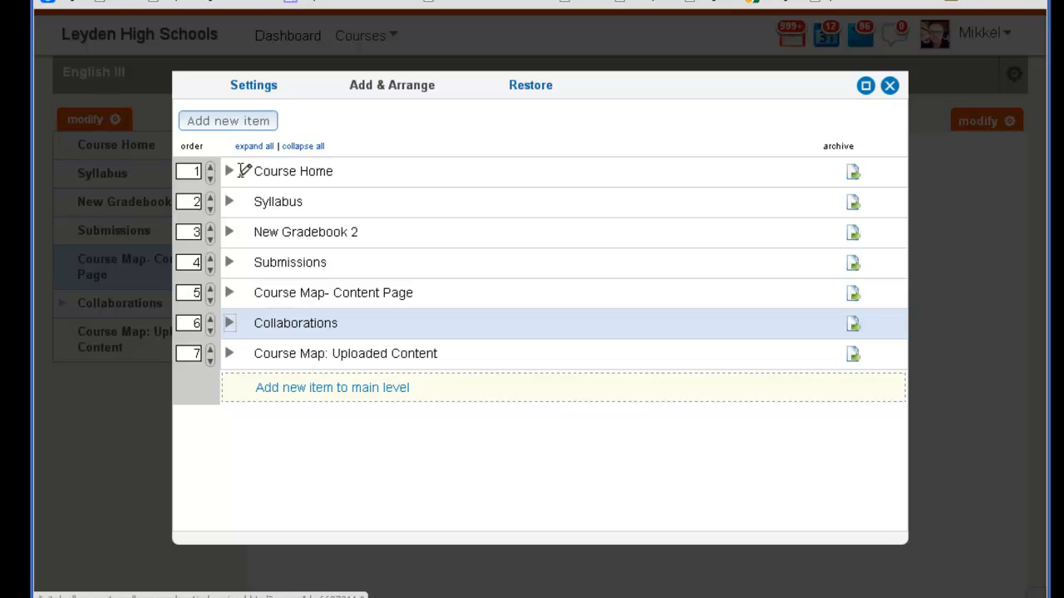
pyautogui.click(230, 355)
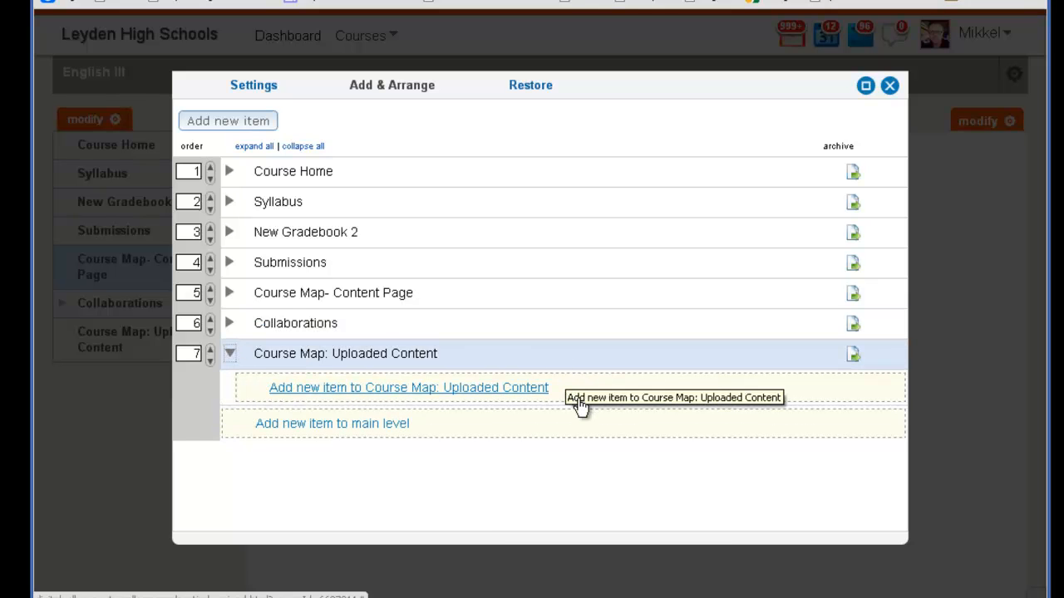
pyautogui.click(531, 388)
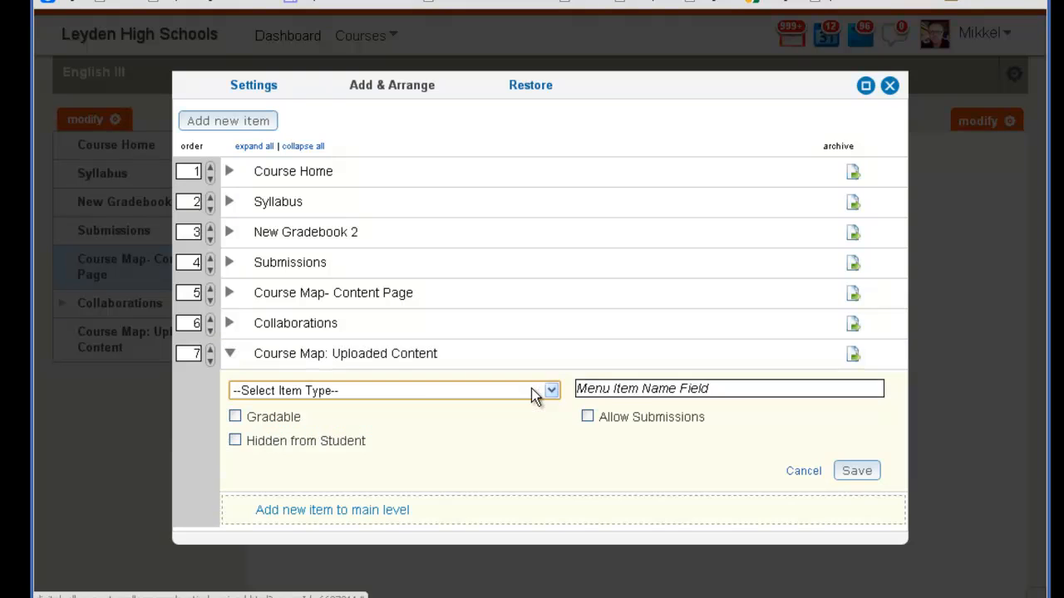
pyautogui.click(416, 392)
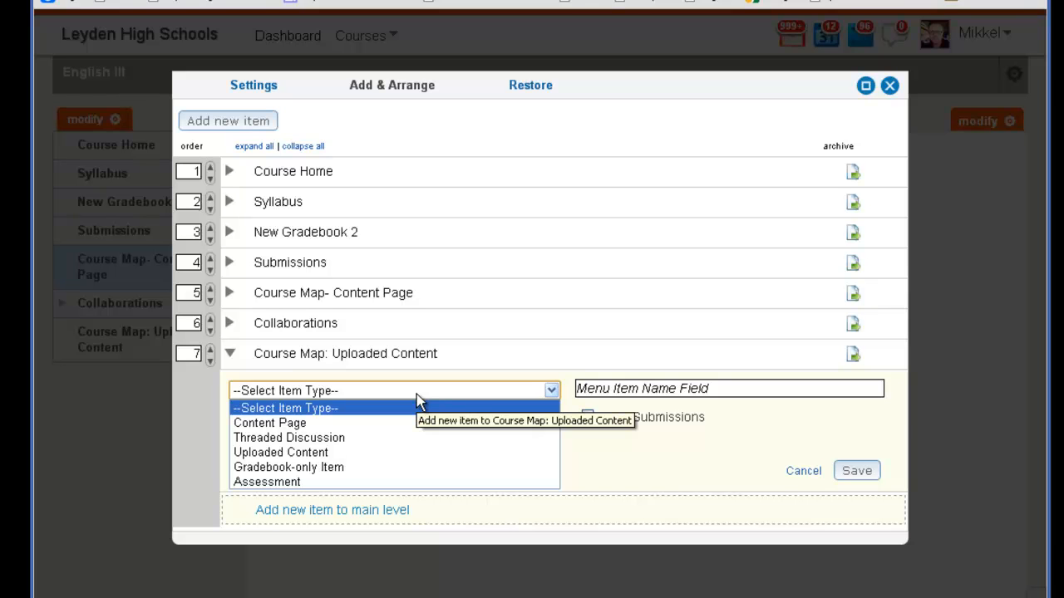
pyautogui.click(390, 424)
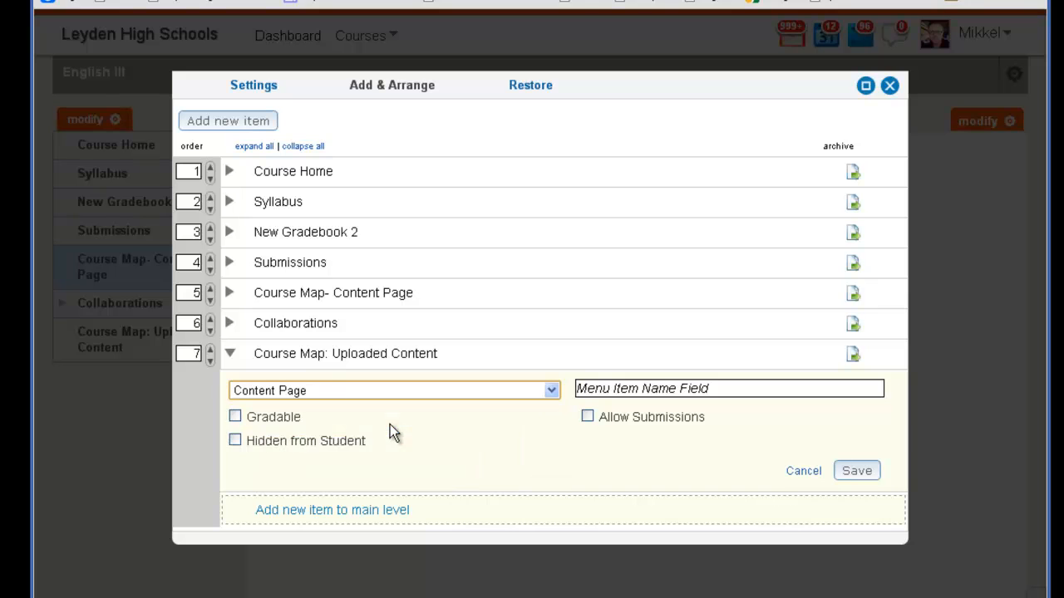
pyautogui.click(613, 389)
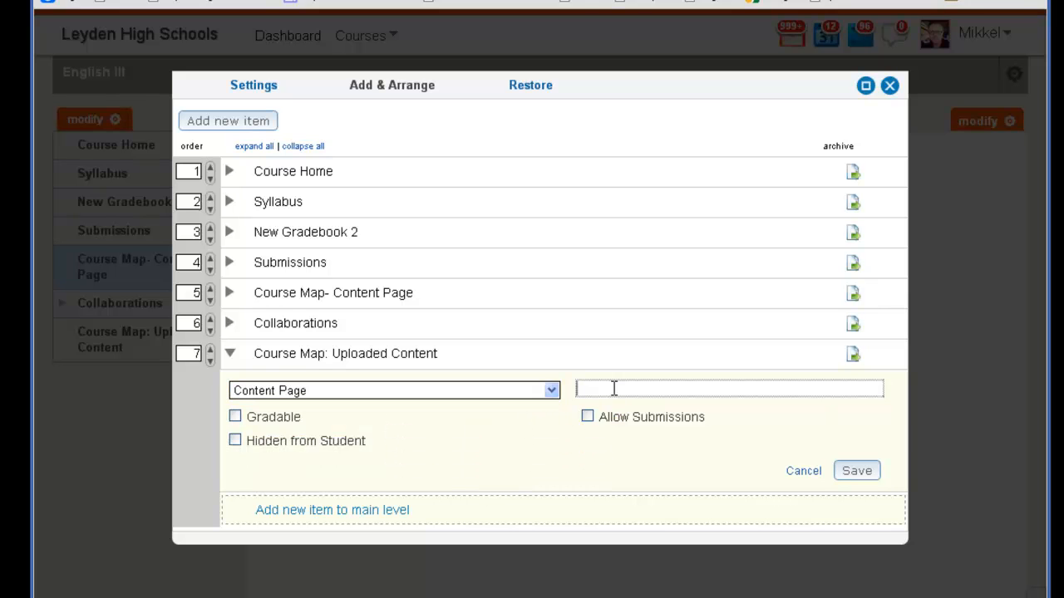
pyautogui.write('Content Page 1')
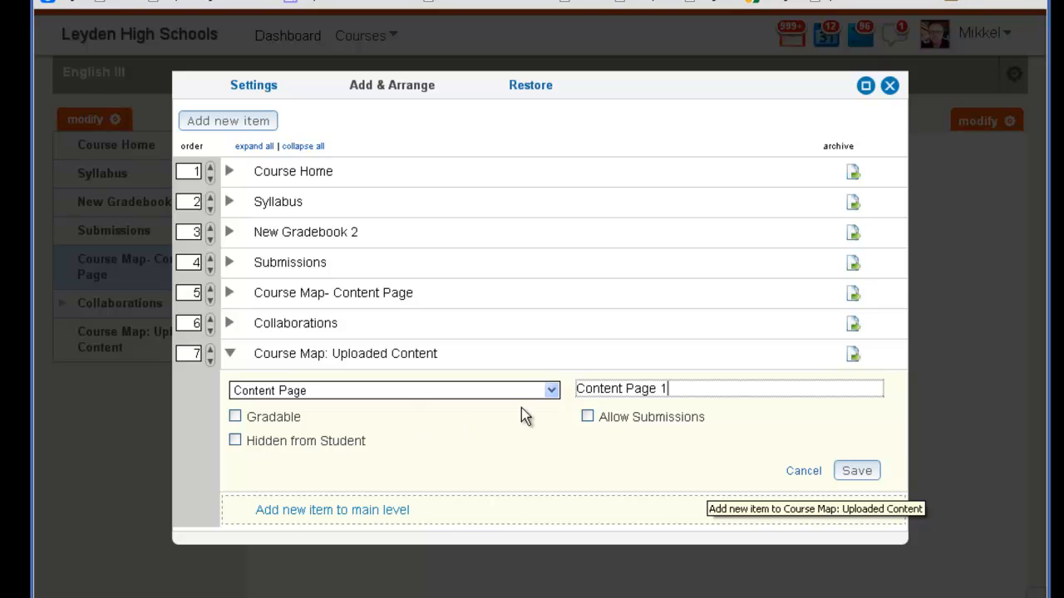
pyautogui.click(839, 471)
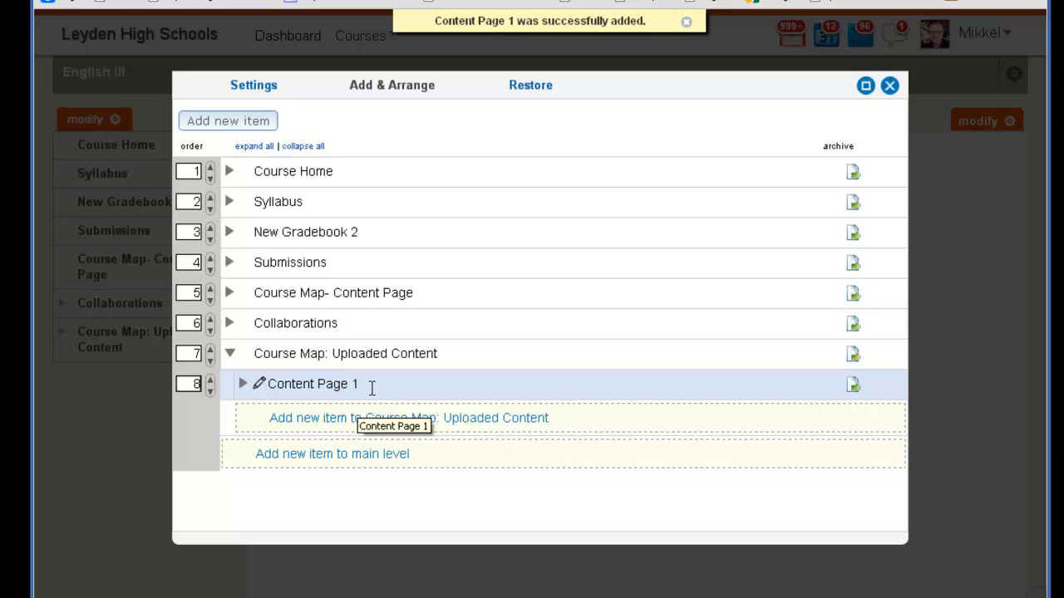
# Try to rename the Content Page 1 item as "My new Content Page".
pyautogui.click(292, 385)
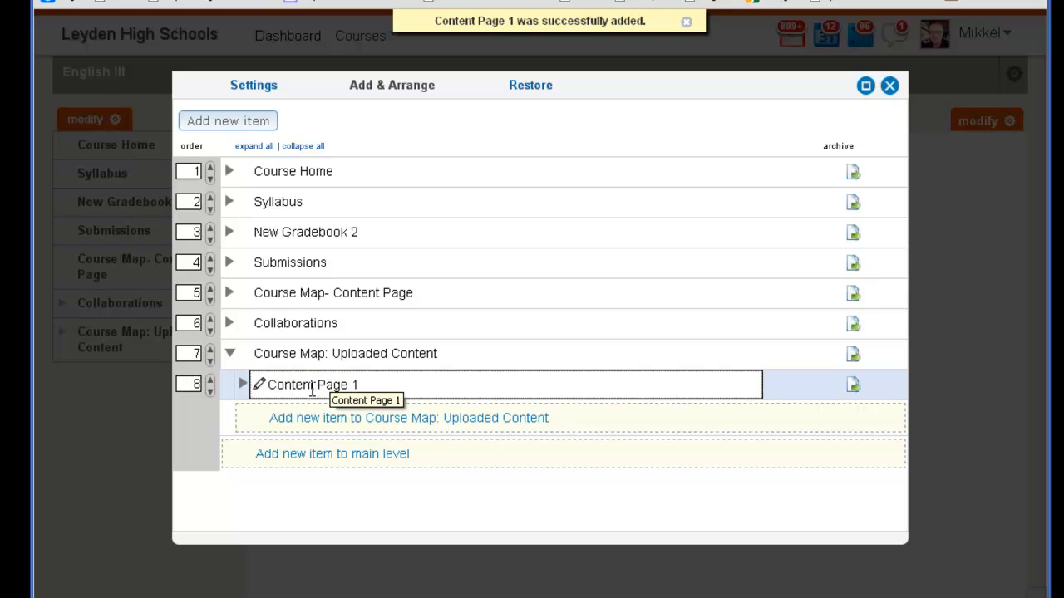
pyautogui.moveTo(366, 387); pyautogui.dragTo(258, 394)
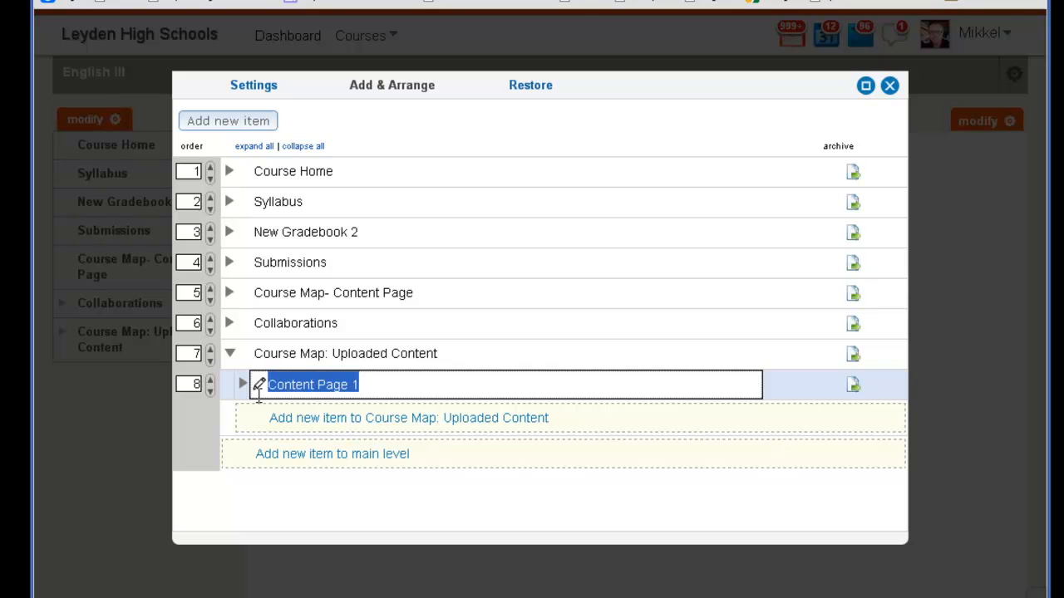
pyautogui.write('My new Co')
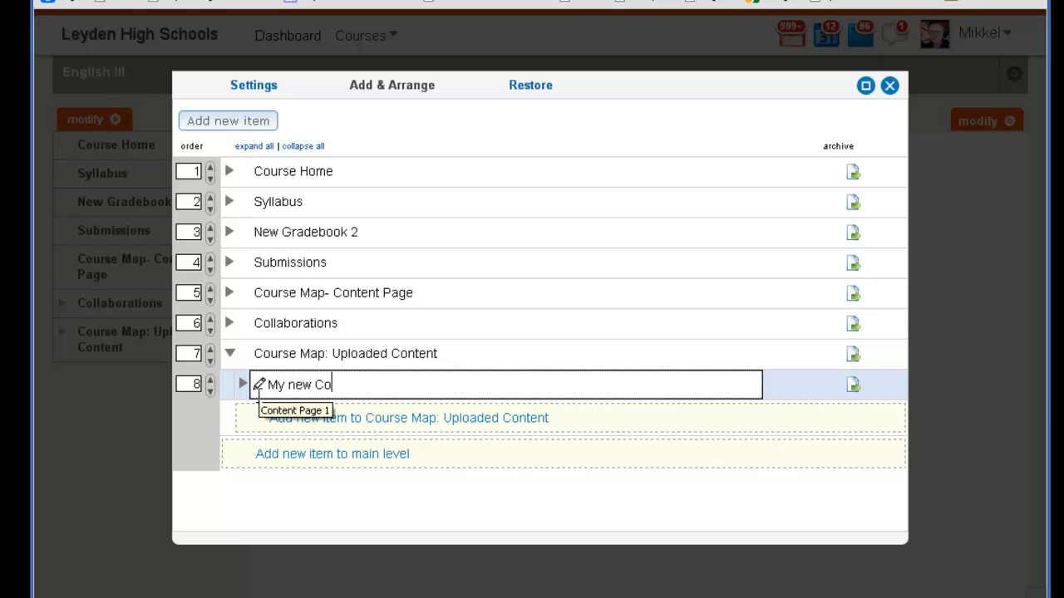
pyautogui.write('ntent PAge')
pyautogui.press('BackSpace')
pyautogui.press('BackSpace')
pyautogui.press('BackSpace')
pyautogui.write('age')
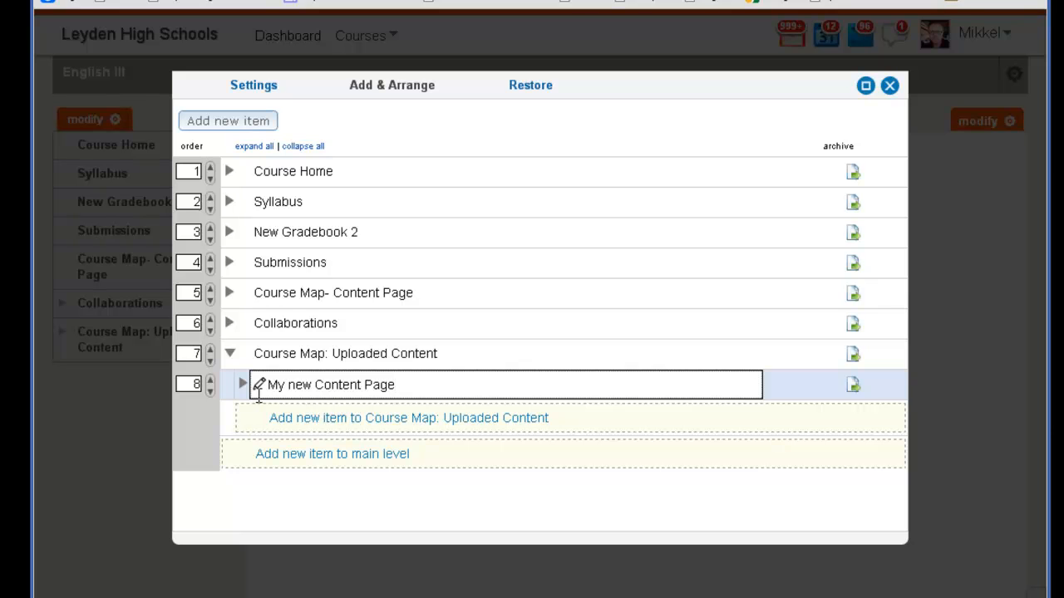
pyautogui.press('Return')
# Rename the Content Page 1 item as "My new Content".
pyautogui.click(275, 386)
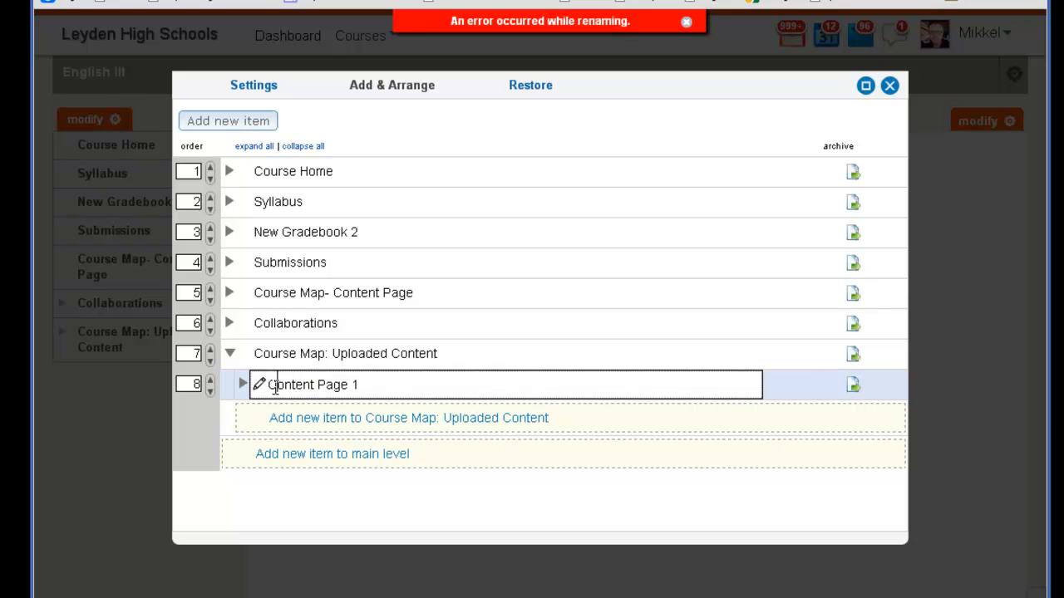
pyautogui.moveTo(363, 384); pyautogui.dragTo(246, 386)
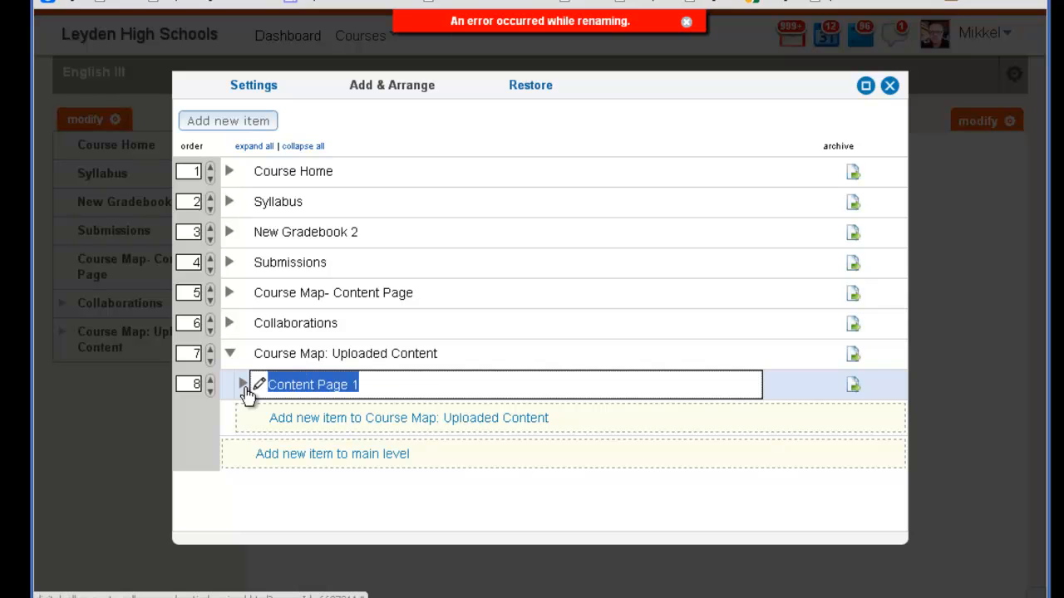
pyautogui.write('My new Content')
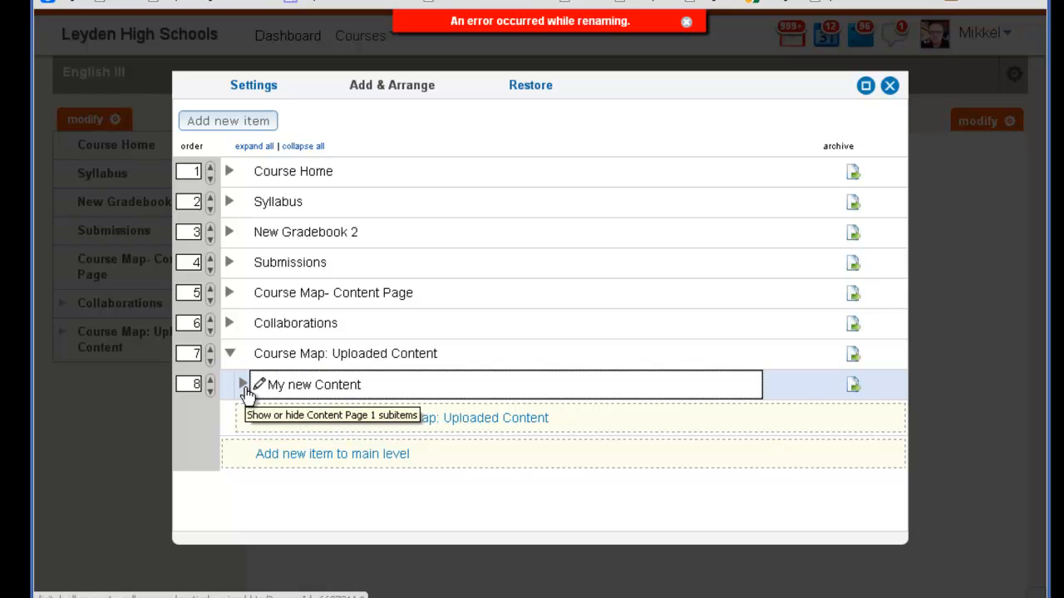
pyautogui.press('Return')
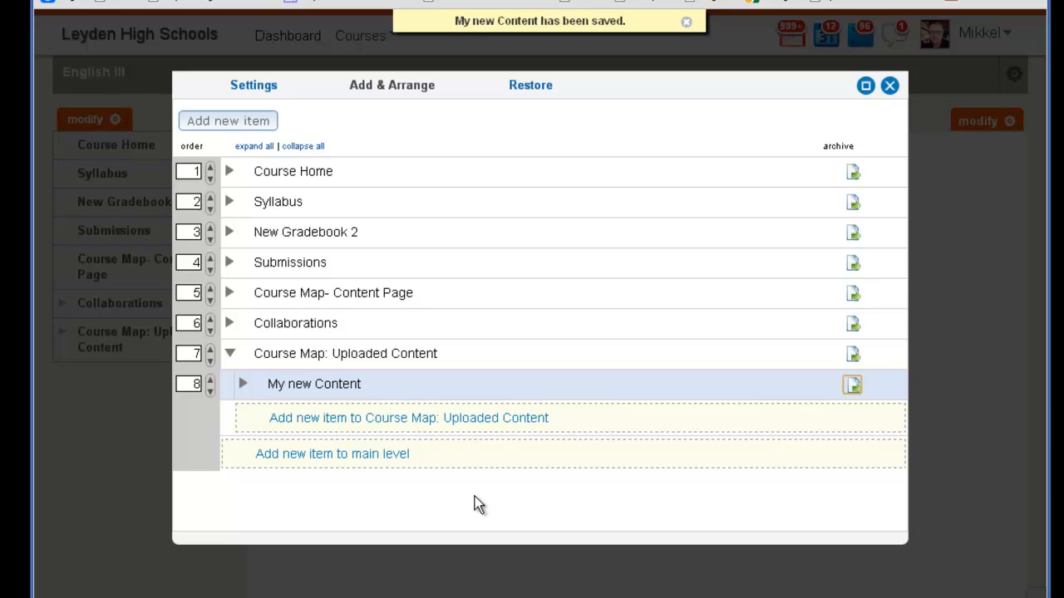
# Move My new Content out of Course Map: Uploaded Content and up to main-level position 4, above Submissions.
pyautogui.click(231, 356)
pyautogui.click(231, 356)
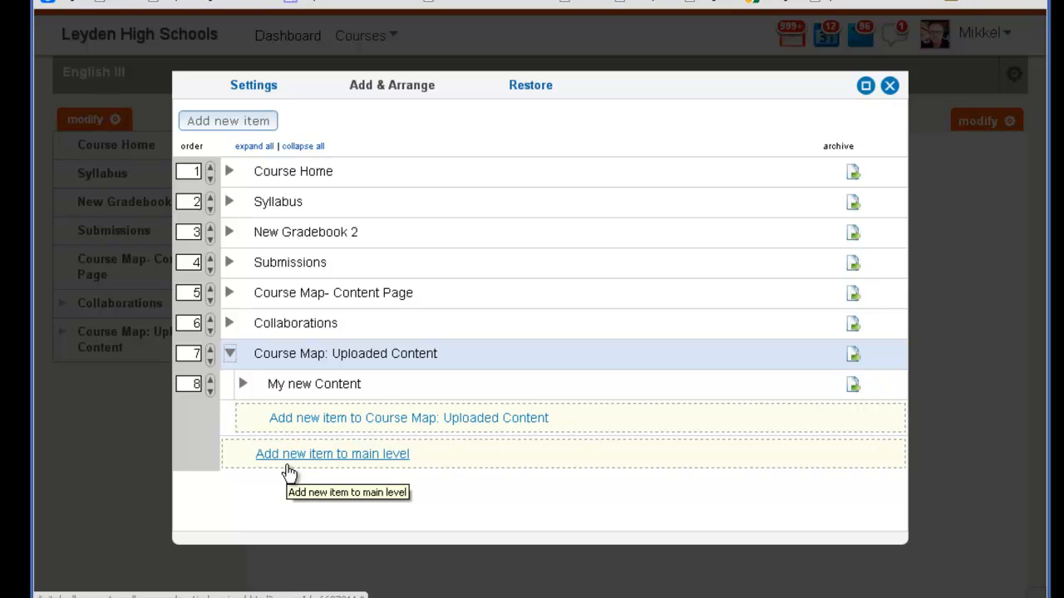
pyautogui.click(209, 381)
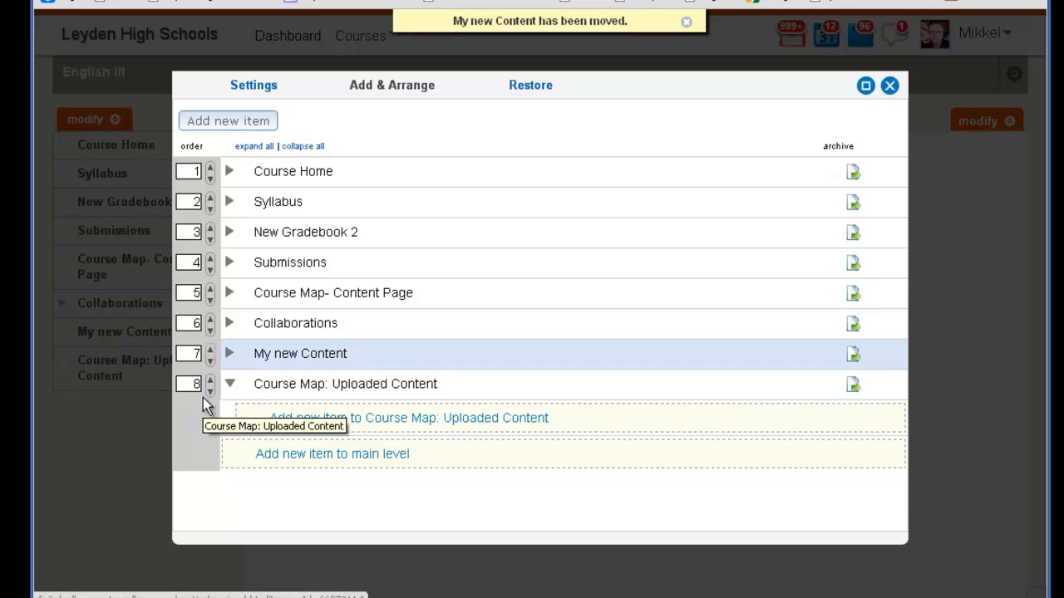
pyautogui.click(211, 349)
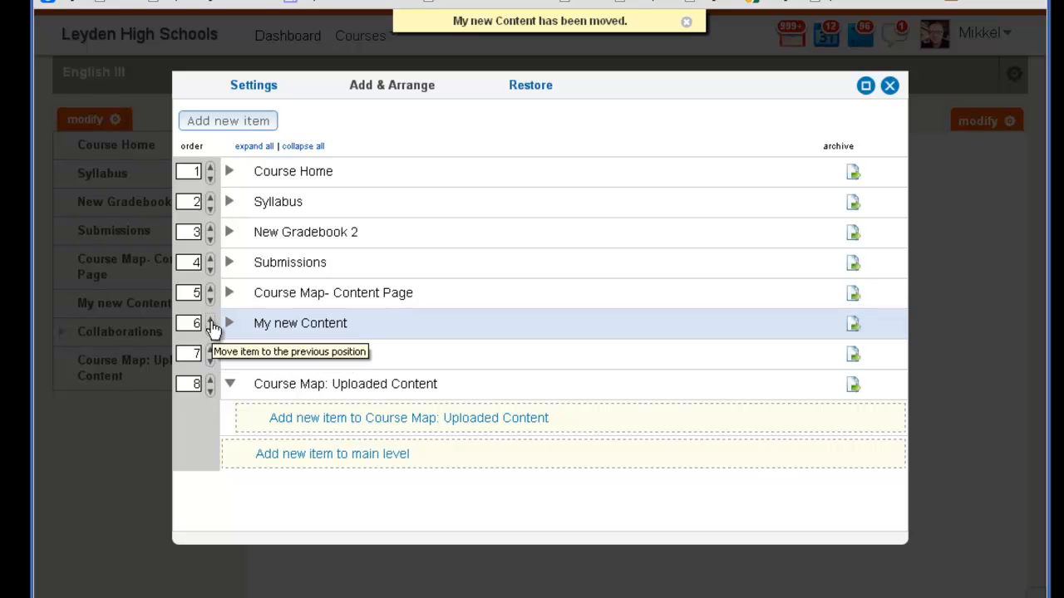
pyautogui.click(211, 323)
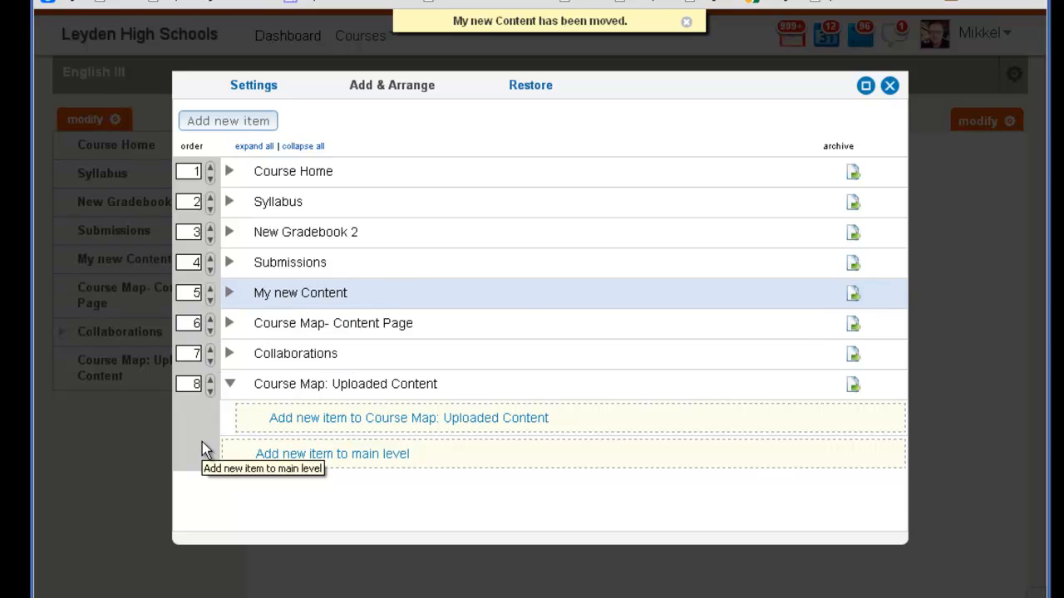
pyautogui.click(212, 290)
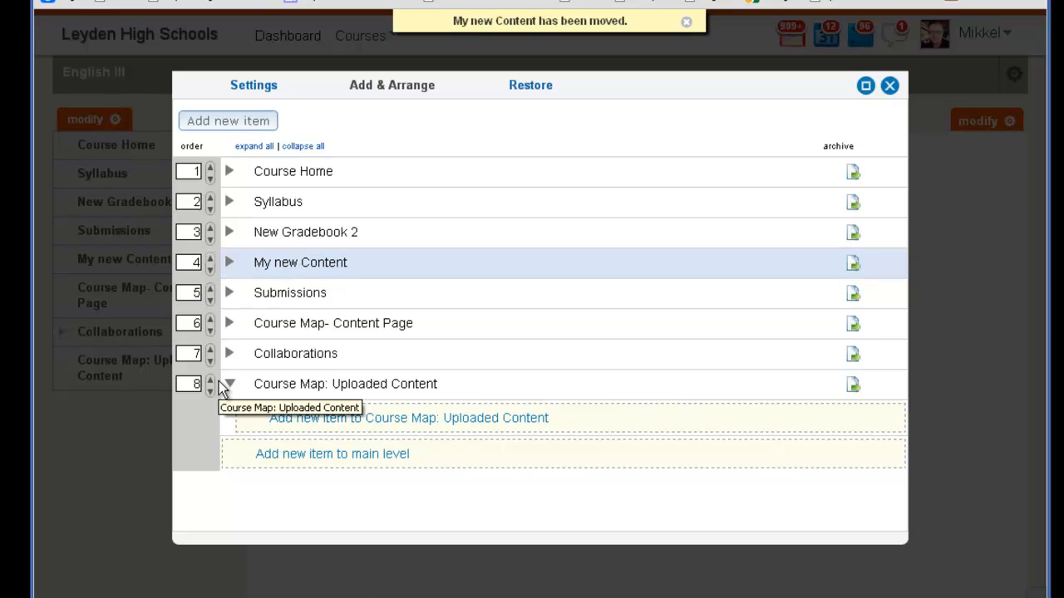
# Nest My new Content under New Gradebook 2, close the editor and check that item's subitems in the course menu.
pyautogui.click(230, 233)
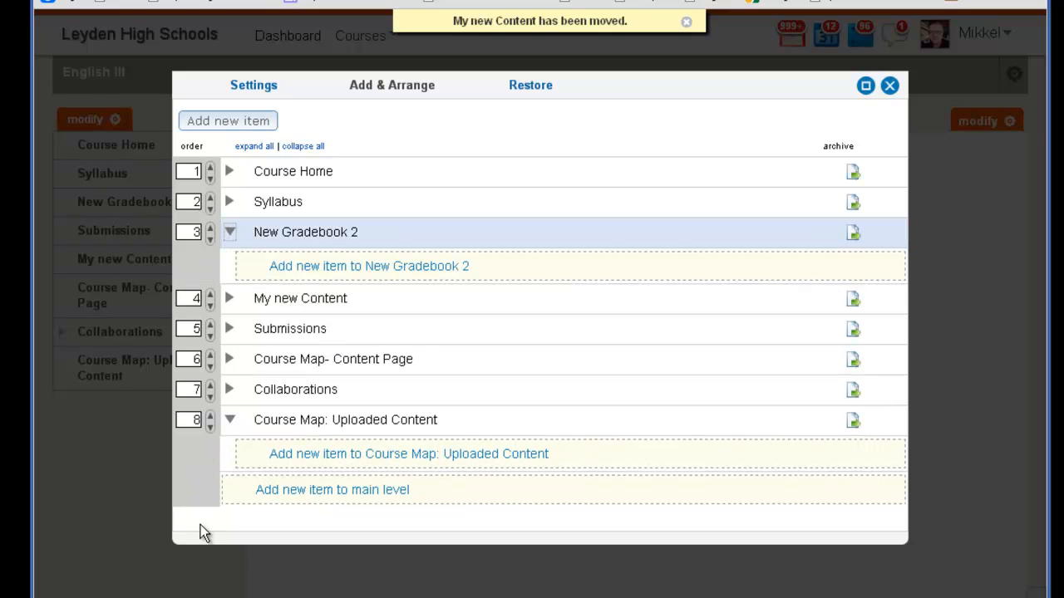
pyautogui.click(210, 293)
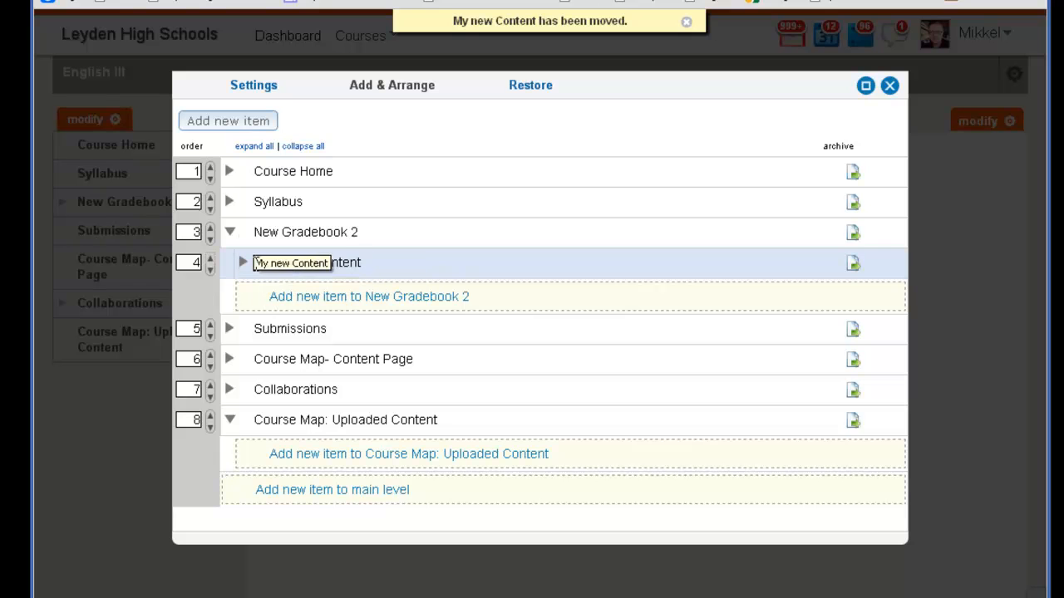
pyautogui.click(890, 86)
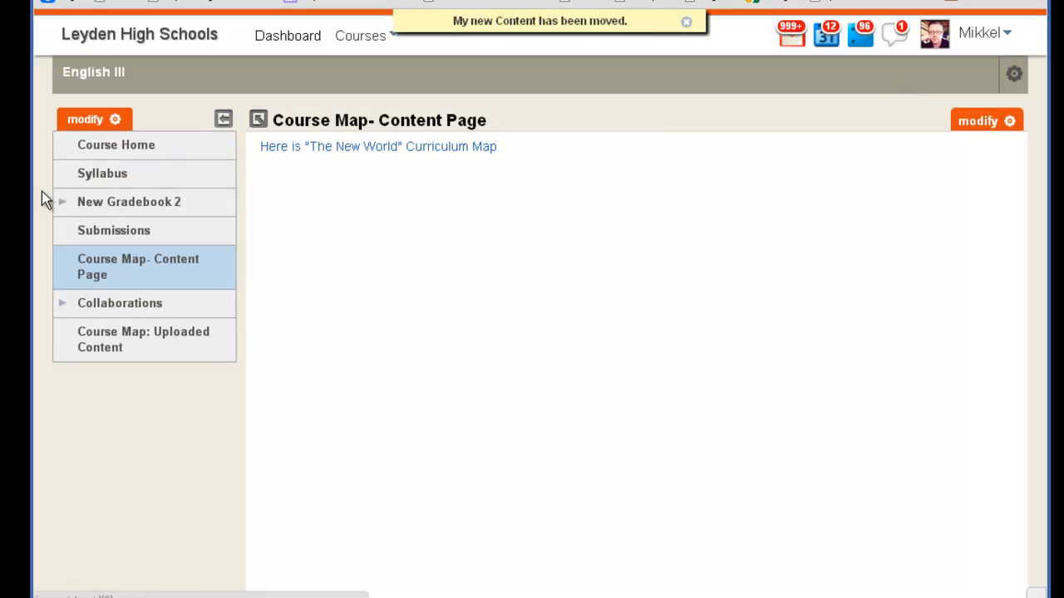
pyautogui.click(63, 204)
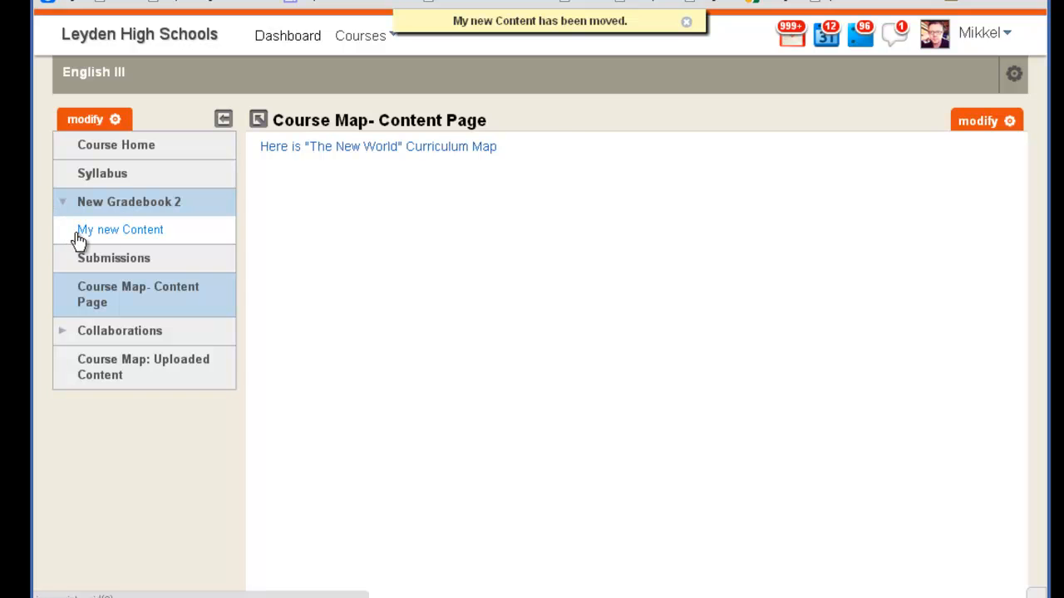
pyautogui.click(63, 205)
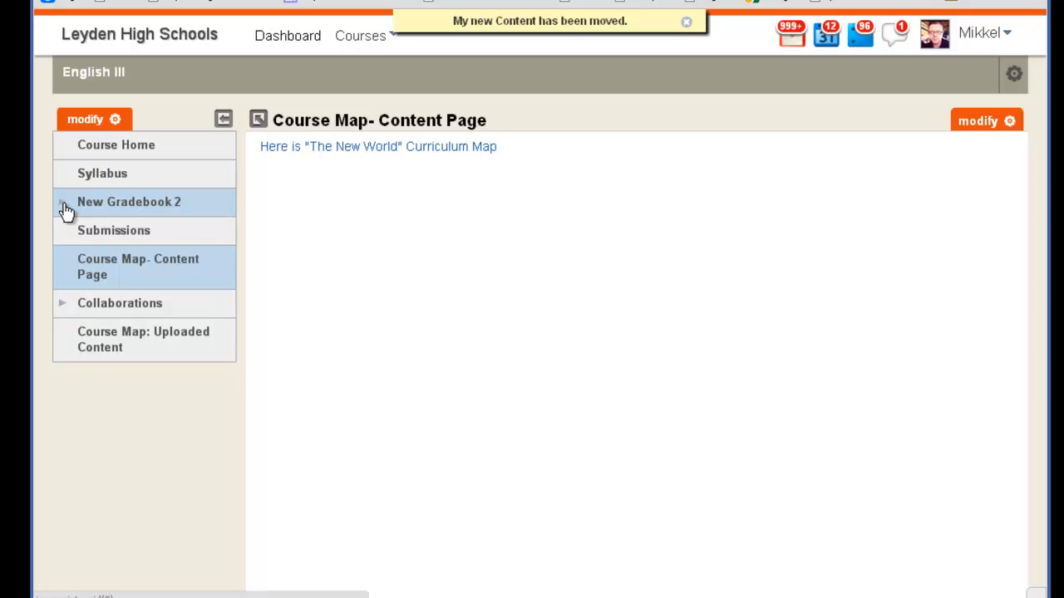
# Reopen the course menu's item arrangement, collapse Course Map: Uploaded Content and expand Course Map- Content Page.
pyautogui.click(117, 120)
pyautogui.moveTo(359, 403); pyautogui.dragTo(383, 40)
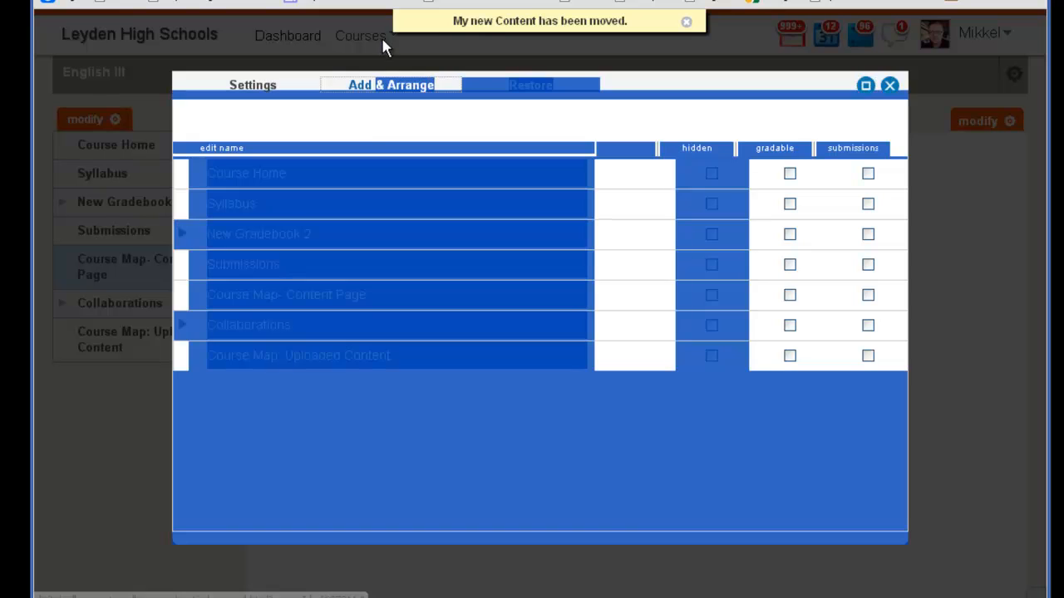
pyautogui.click(379, 116)
pyautogui.click(383, 87)
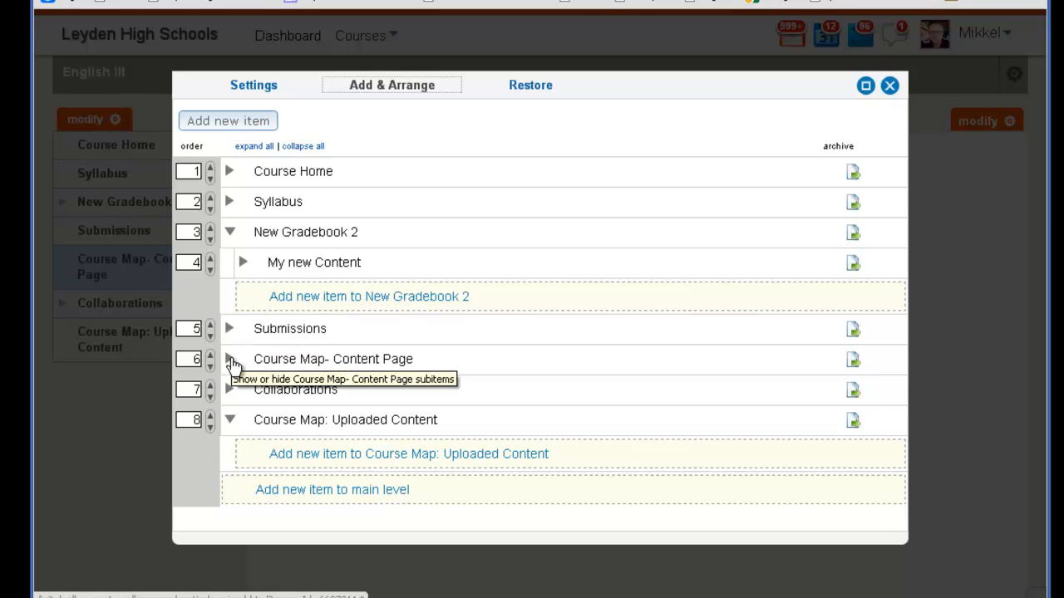
pyautogui.click(229, 419)
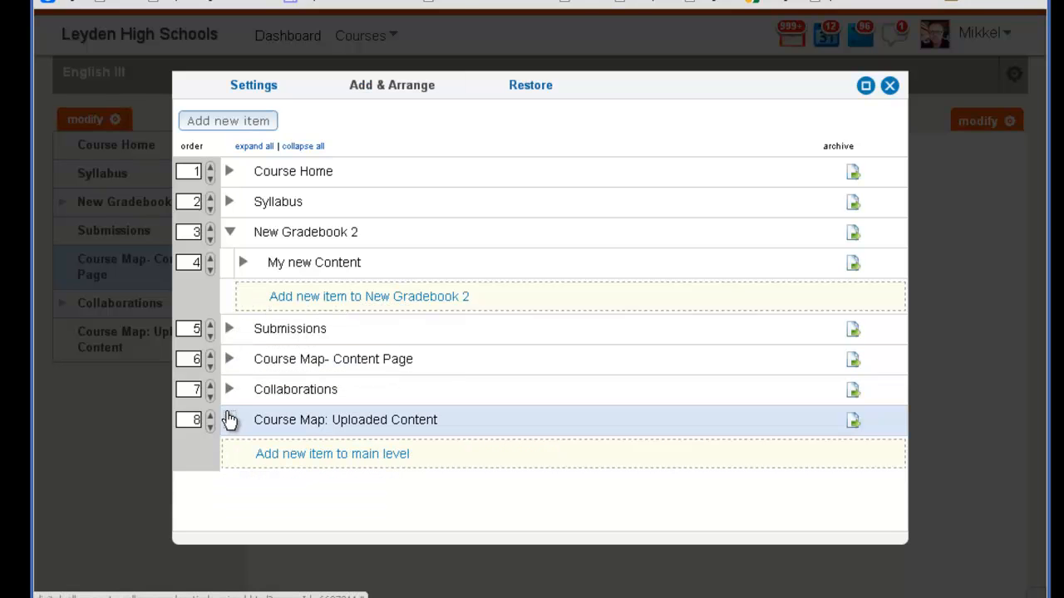
pyautogui.click(230, 360)
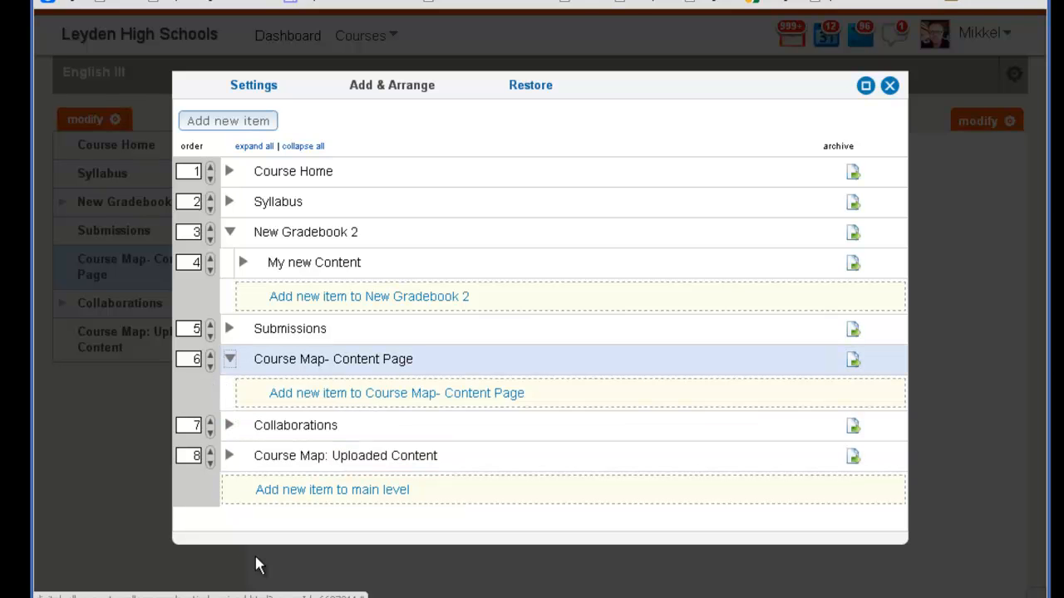
# Move My new Content out of New Gradebook 2 and down into Course Map- Content Page, and collapse New Gradebook 2.
pyautogui.click(209, 271)
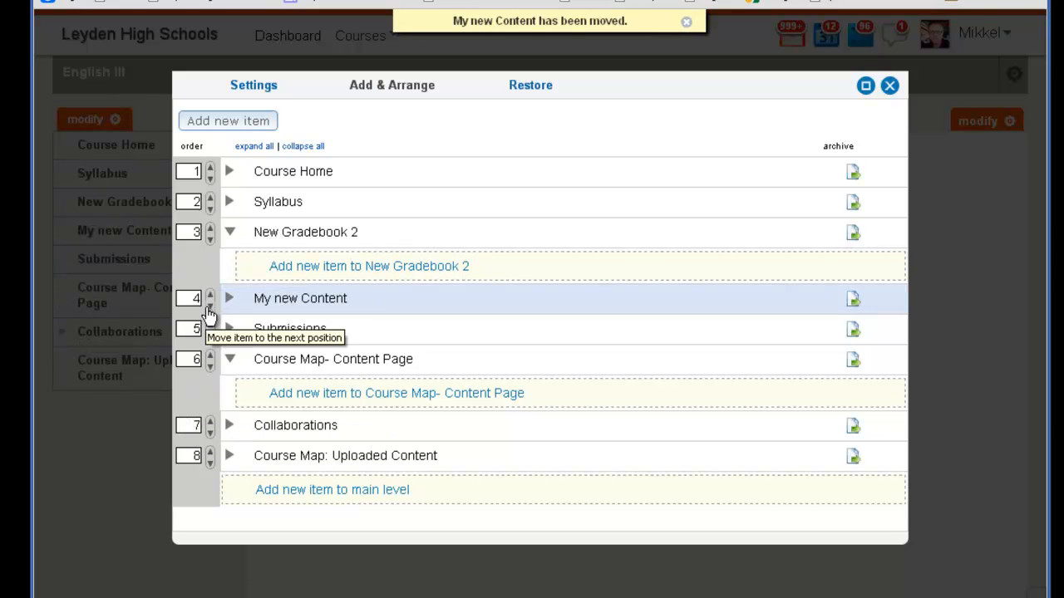
pyautogui.click(210, 305)
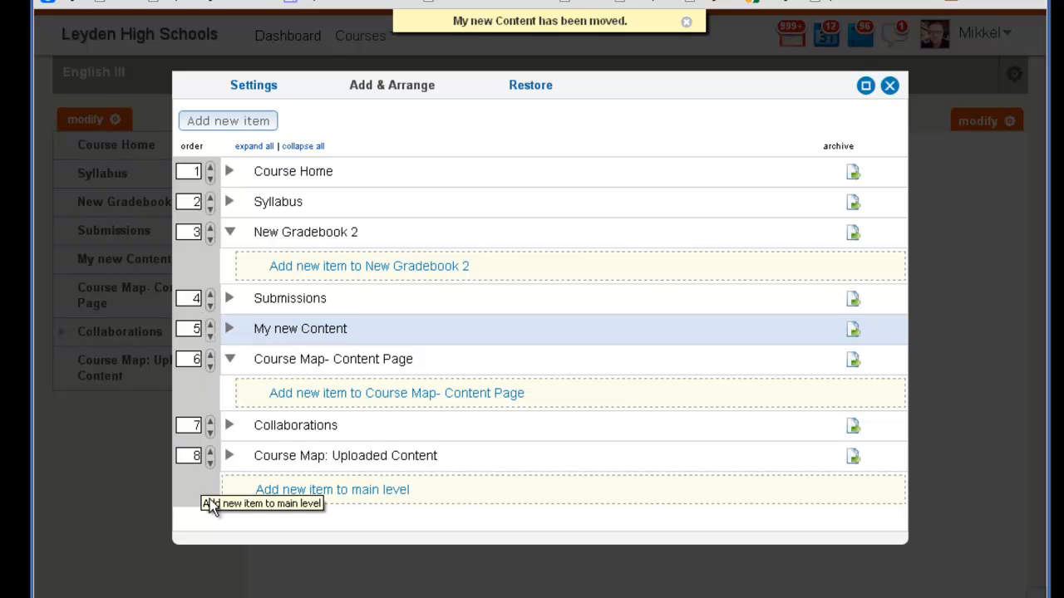
pyautogui.click(210, 344)
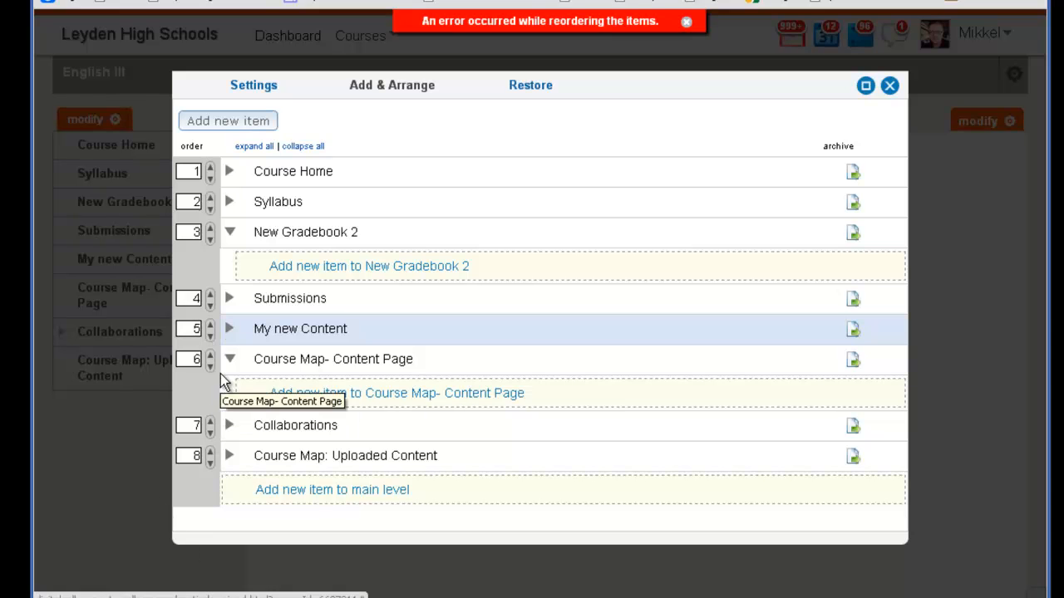
pyautogui.click(212, 343)
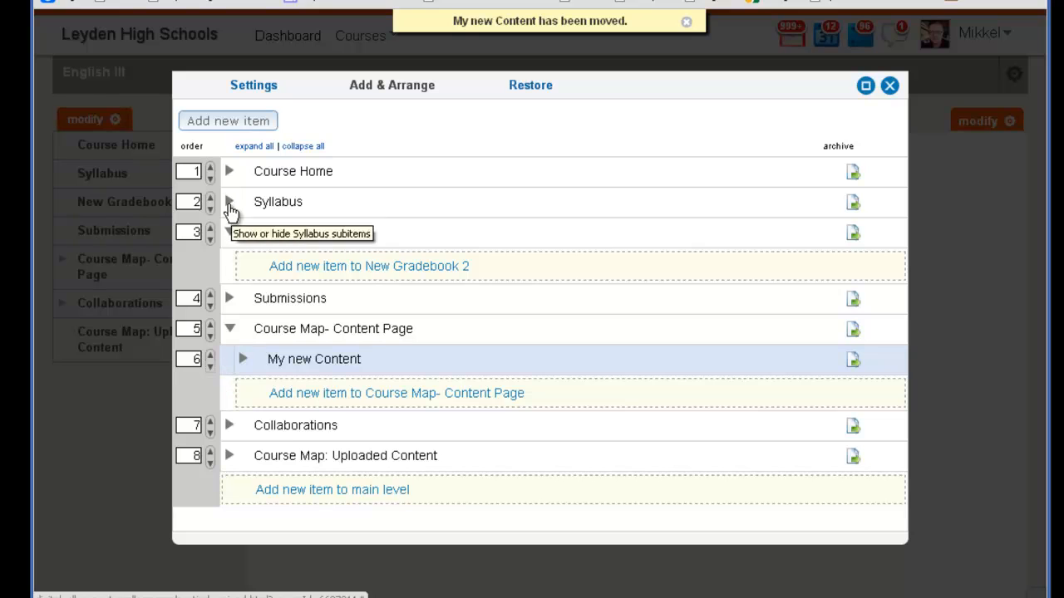
pyautogui.click(229, 233)
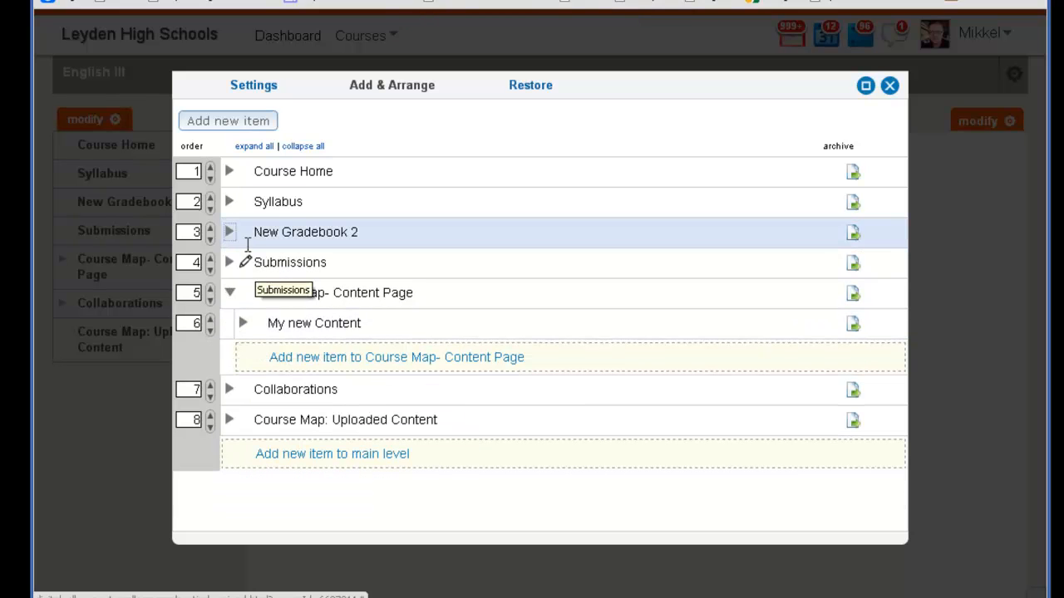
# Add a main-level Content Page item named "Another New Content Page" to the course menu and save it.
pyautogui.click(241, 123)
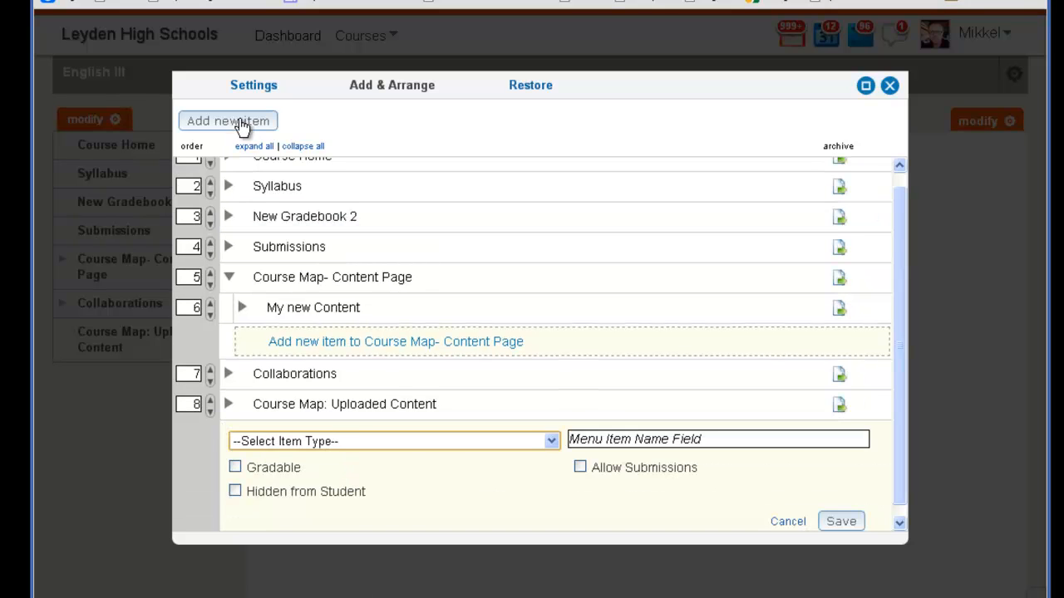
pyautogui.click(329, 440)
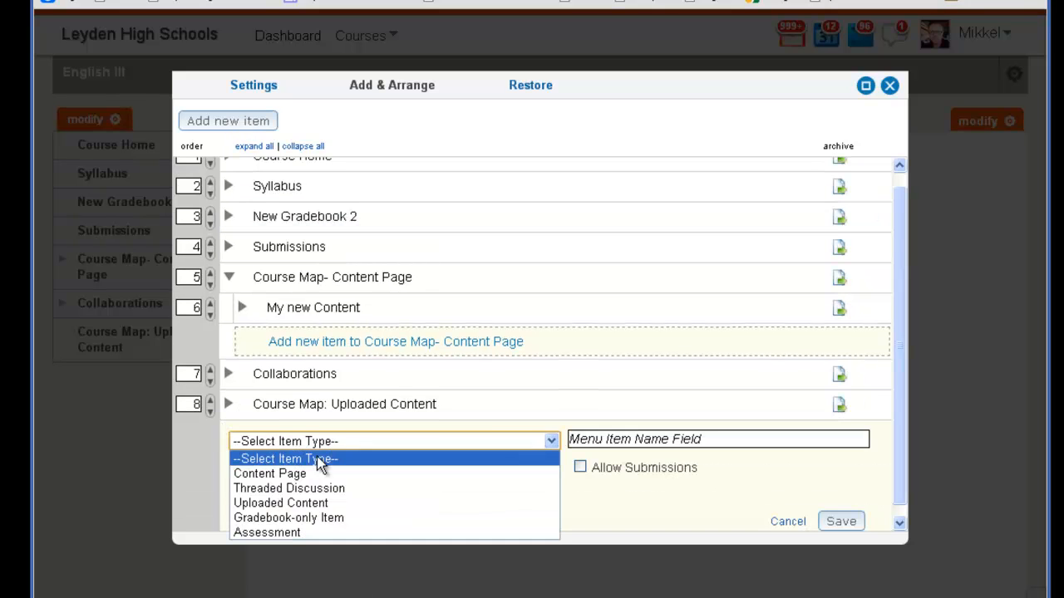
pyautogui.click(314, 474)
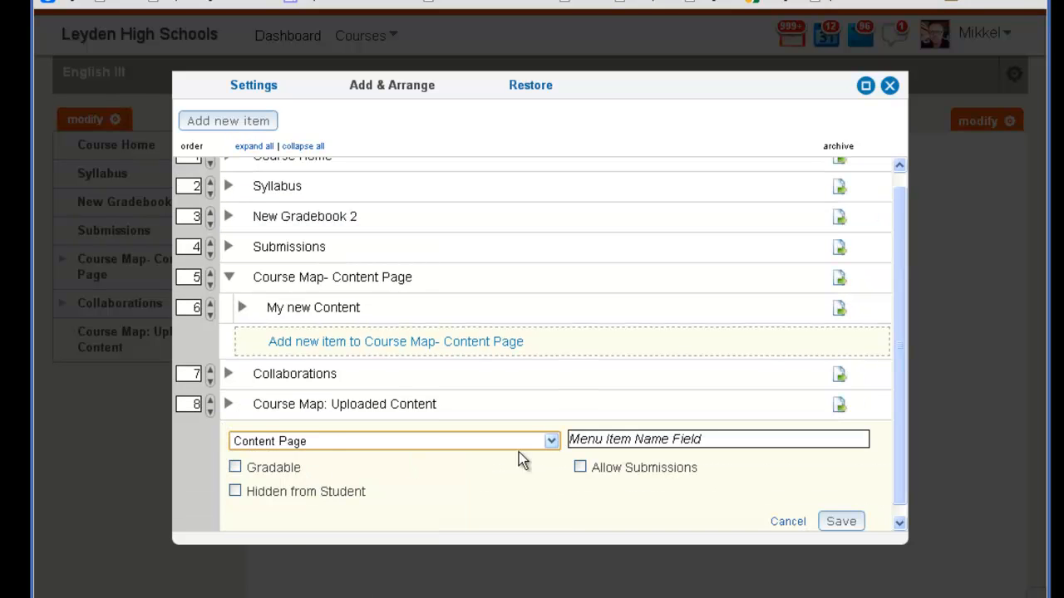
pyautogui.click(609, 437)
pyautogui.write('Another ')
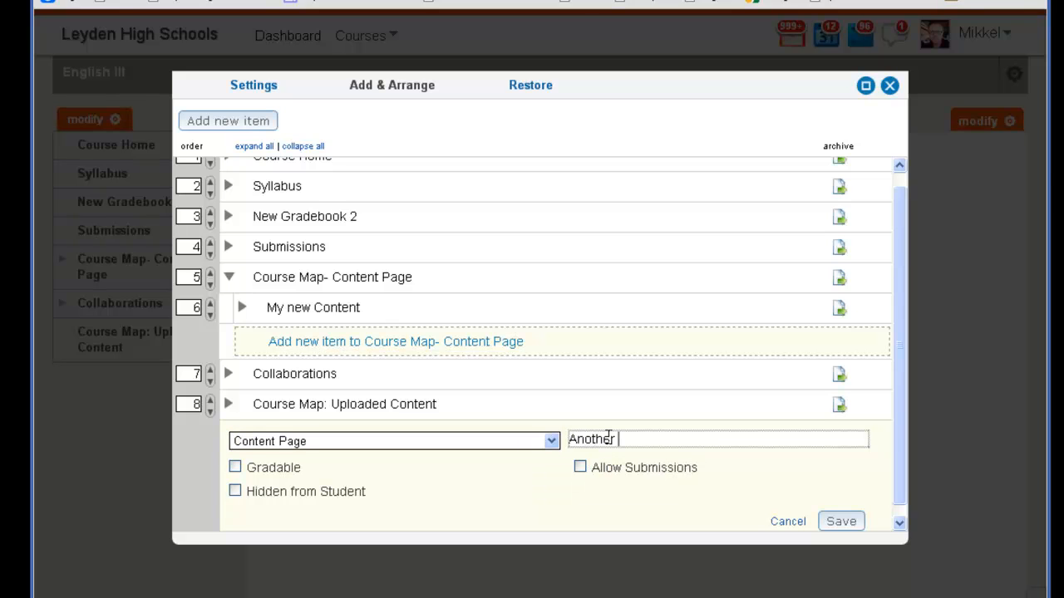
pyautogui.write('New Content ')
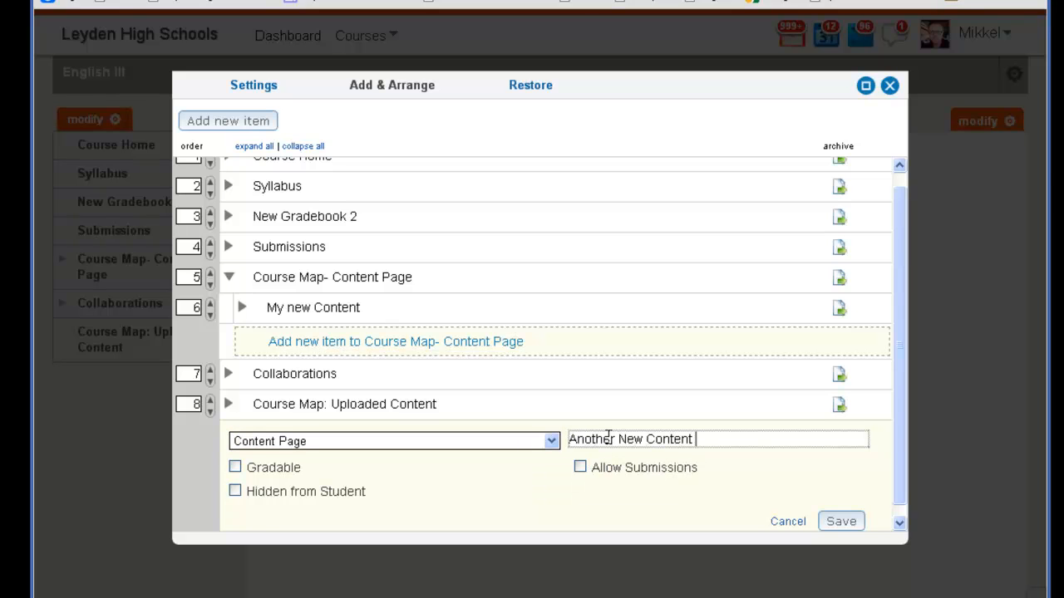
pyautogui.write('Page')
pyautogui.click(823, 522)
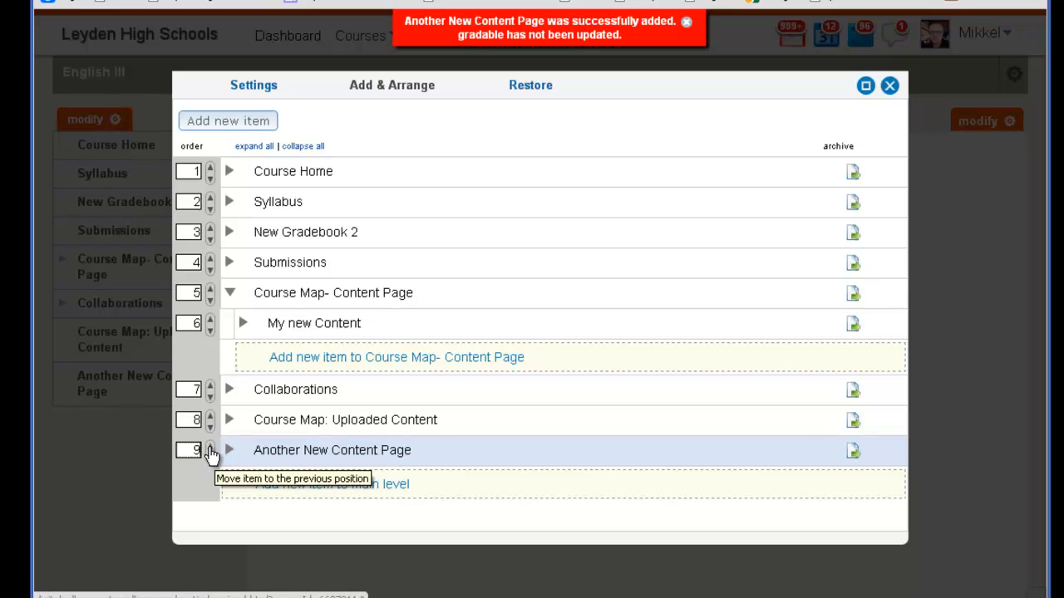
# Move Another New Content Page up into Course Map- Content Page and nest it under My new Content.
pyautogui.click(246, 293)
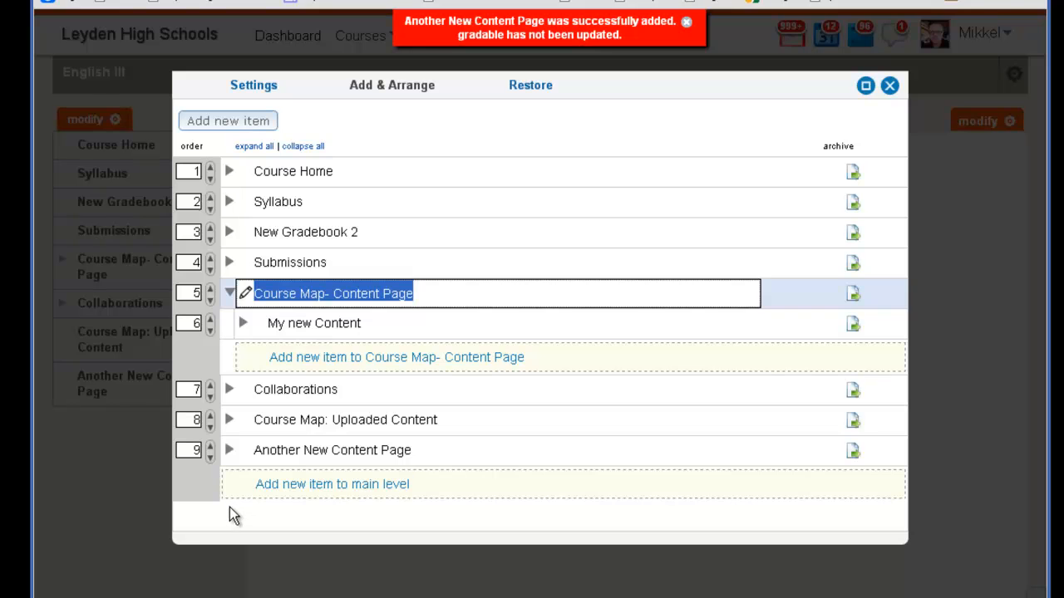
pyautogui.click(229, 507)
pyautogui.click(210, 447)
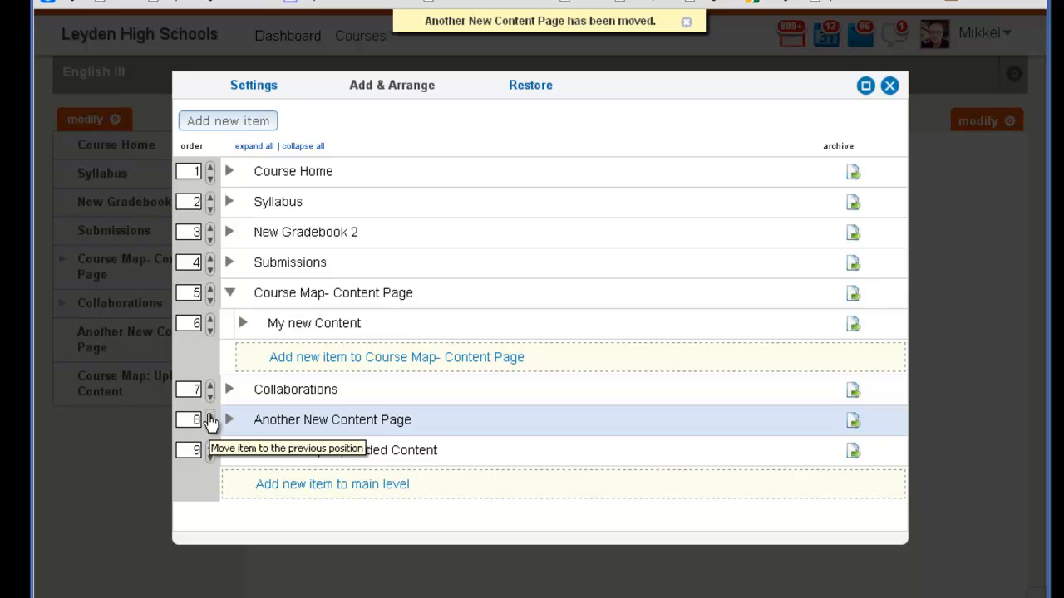
pyautogui.click(210, 418)
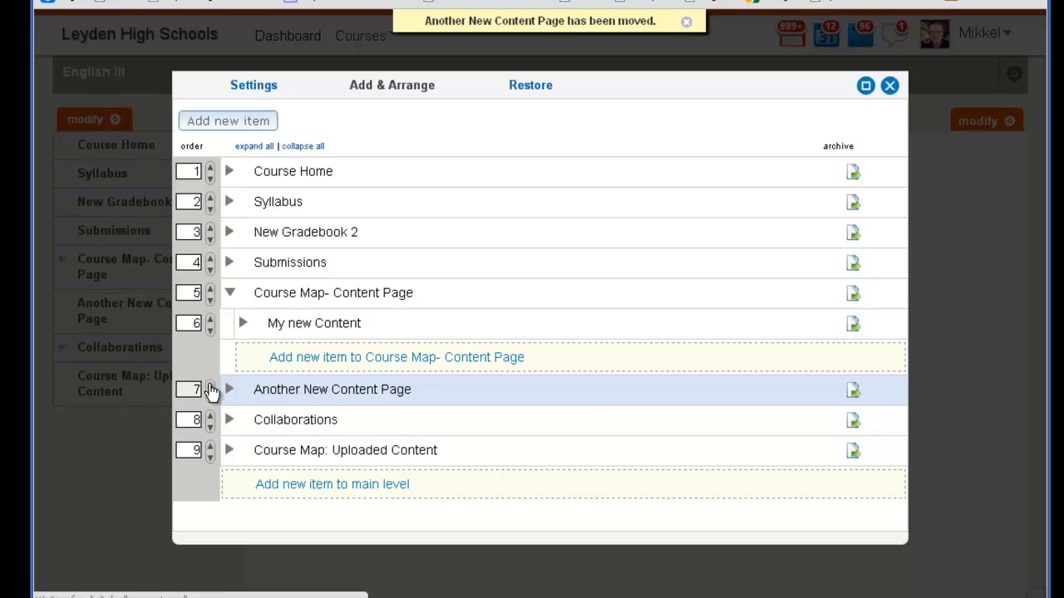
pyautogui.click(211, 387)
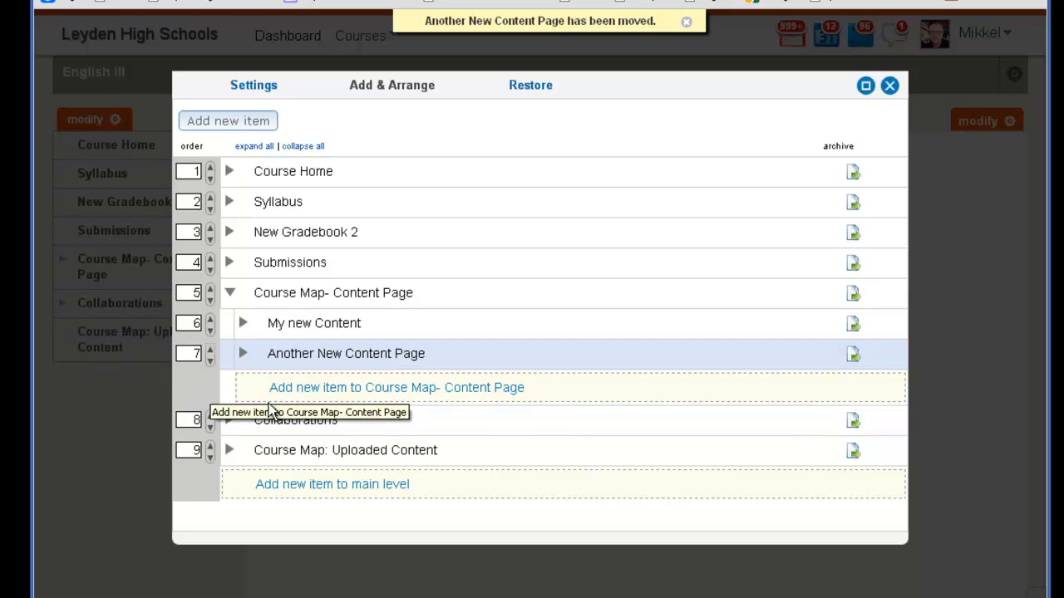
pyautogui.click(242, 326)
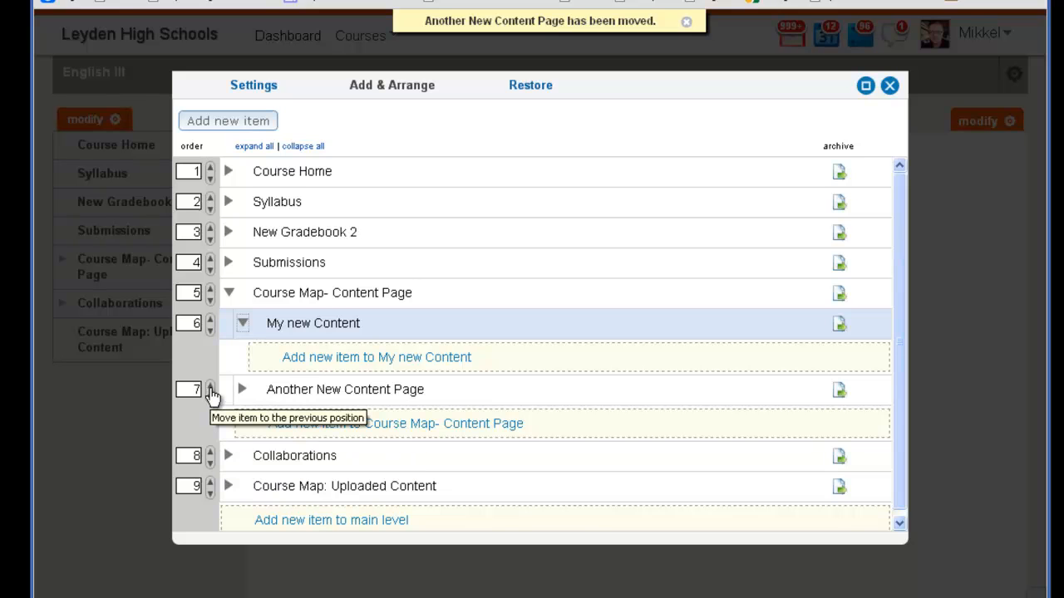
pyautogui.click(210, 389)
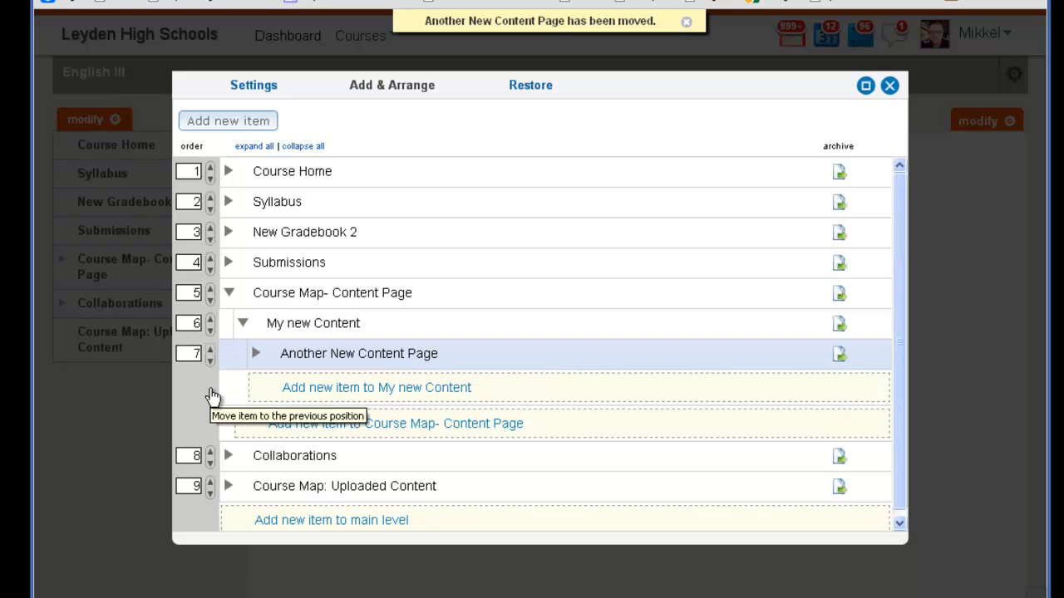
# Close the menu editor and check the nested subitems of Course Map- Content Page and My new Content in the course menu.
pyautogui.click(890, 87)
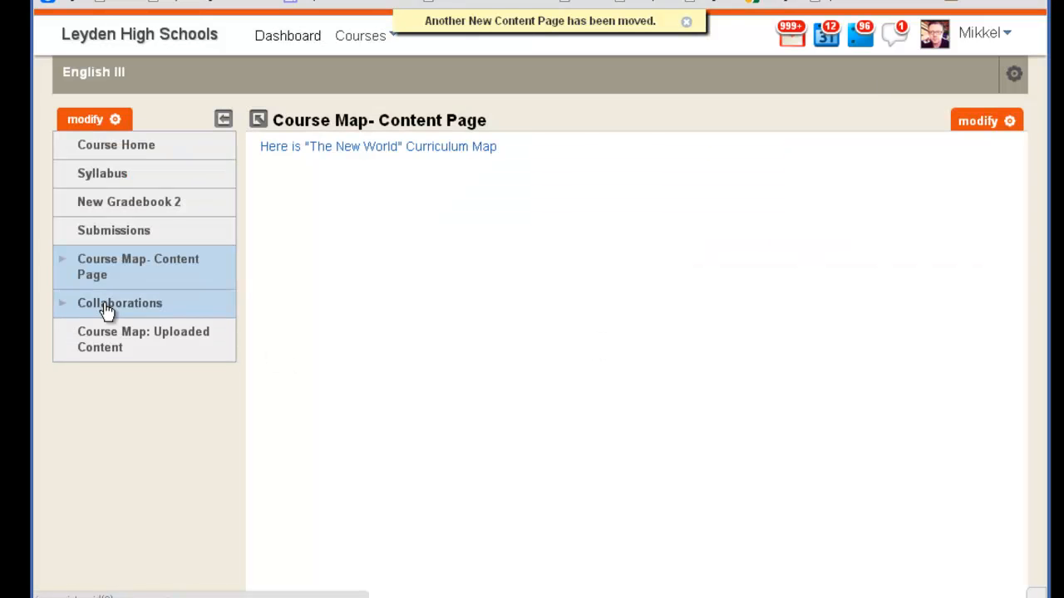
pyautogui.click(62, 261)
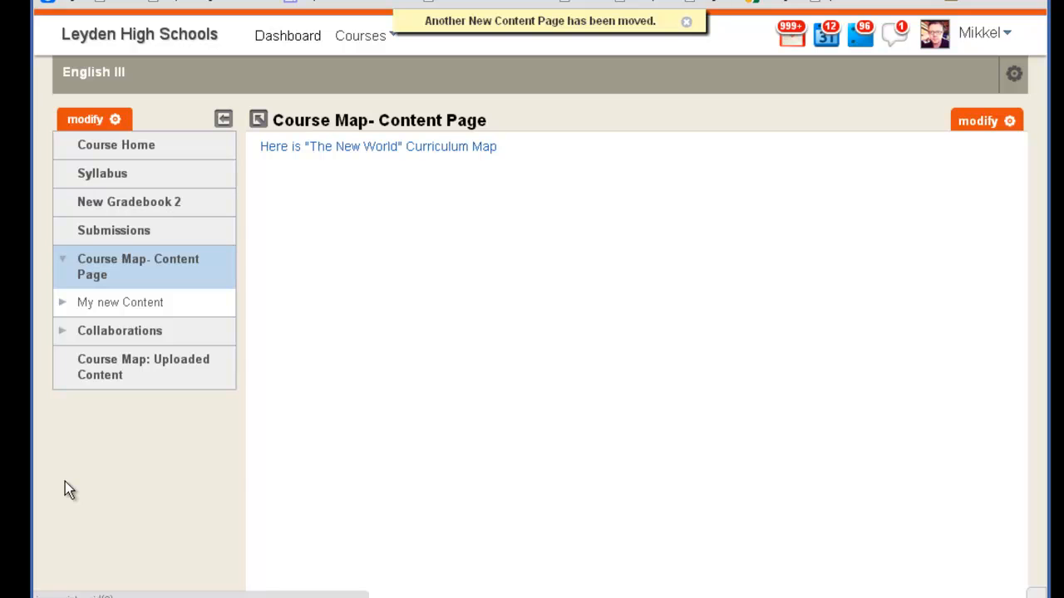
pyautogui.click(62, 303)
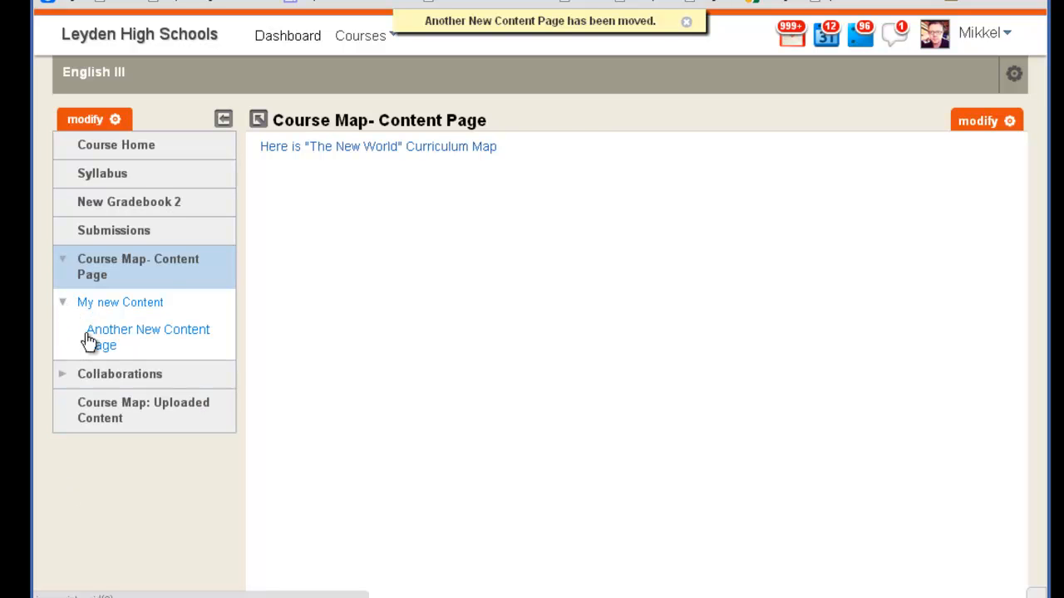
pyautogui.click(64, 303)
pyautogui.click(64, 261)
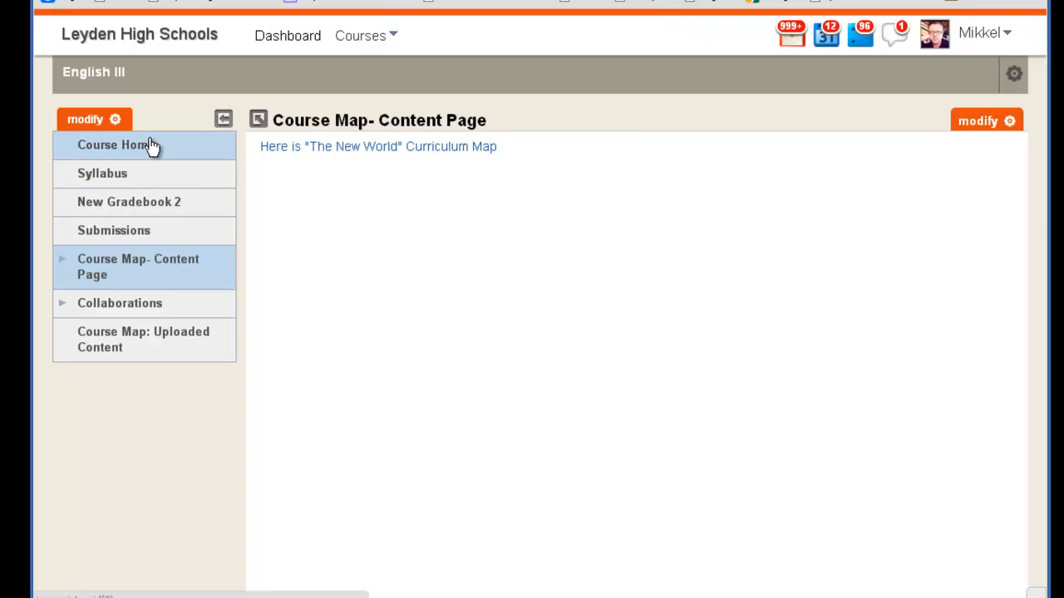
# Reopen the course menu's item arrangement and collapse My new Content and Course Map- Content Page.
pyautogui.click(117, 118)
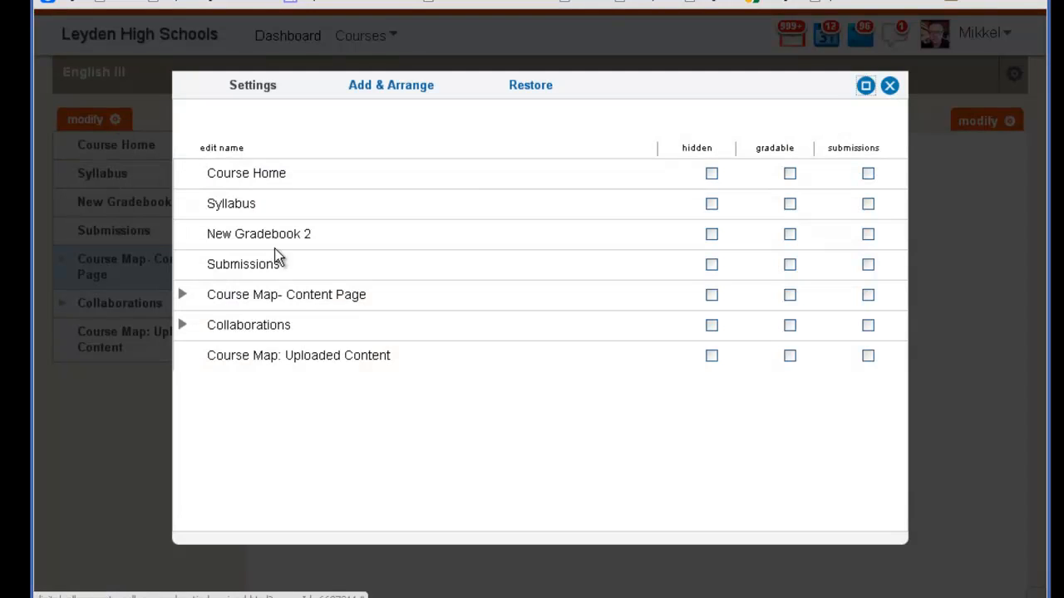
pyautogui.click(408, 88)
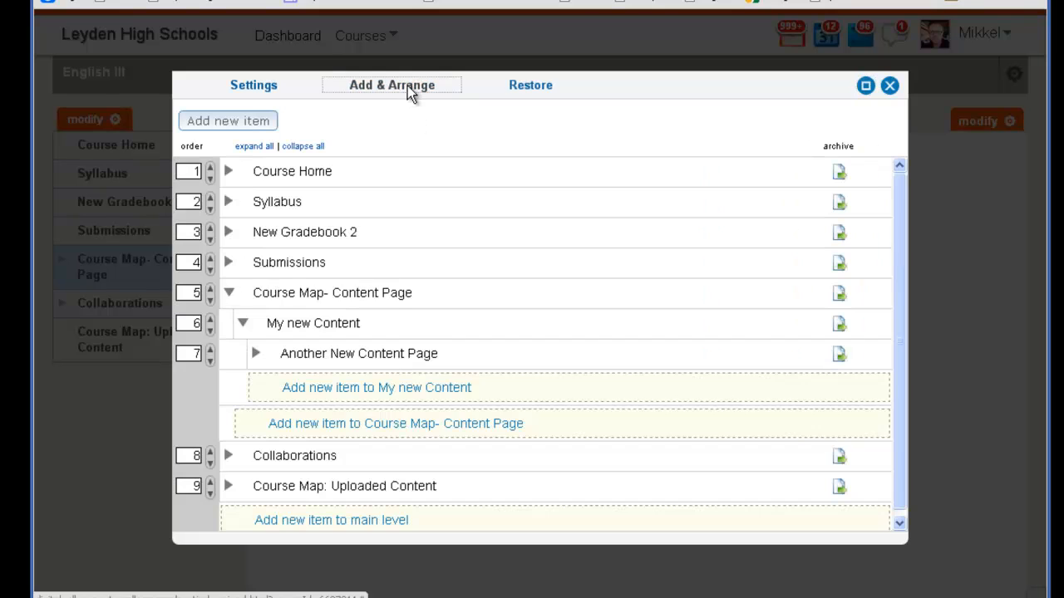
pyautogui.click(243, 322)
pyautogui.click(229, 293)
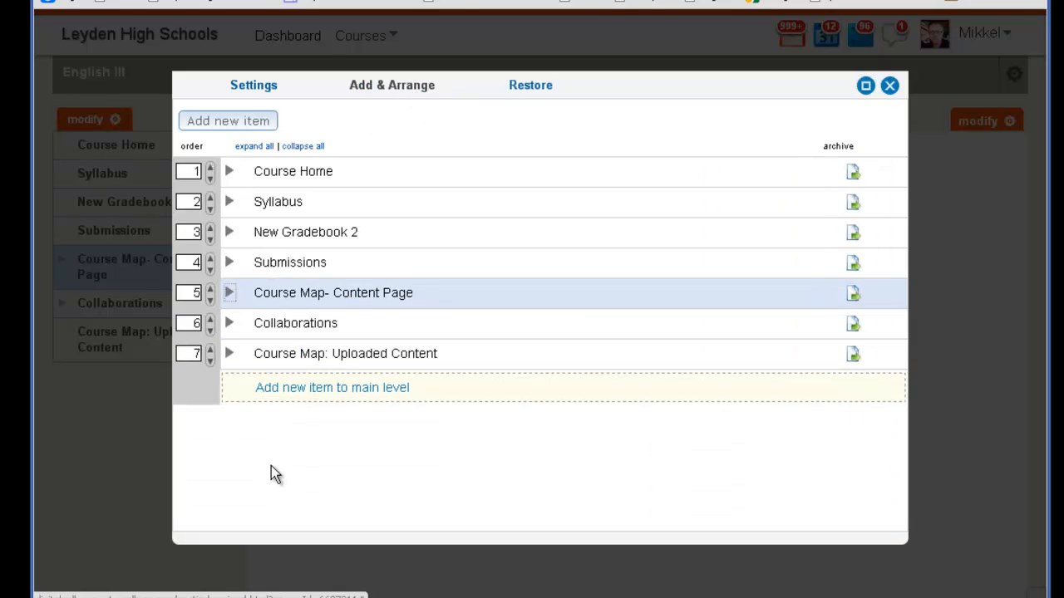